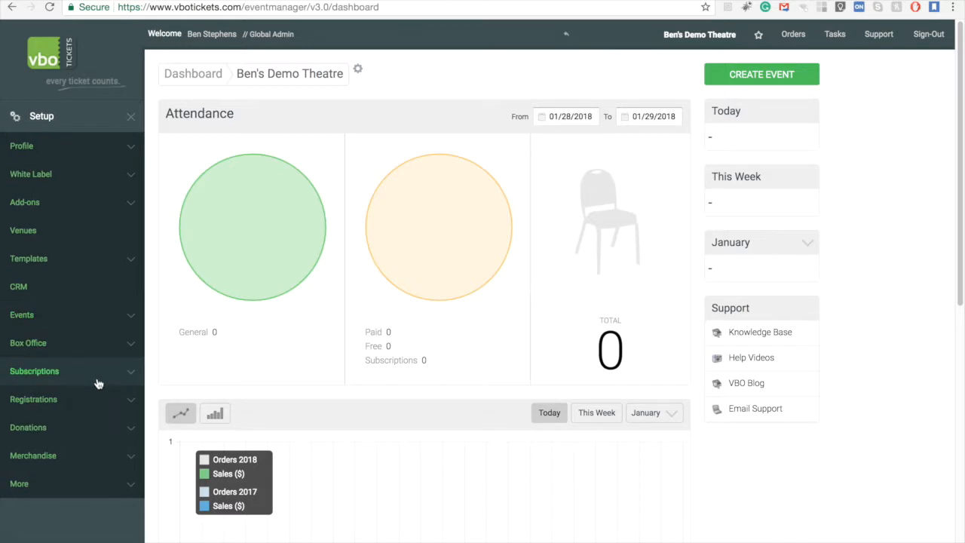
- Open the subscription settings and review the Default Authentication and ticket-selection management options
{"action": "left_click", "coordinate": [97, 380]}
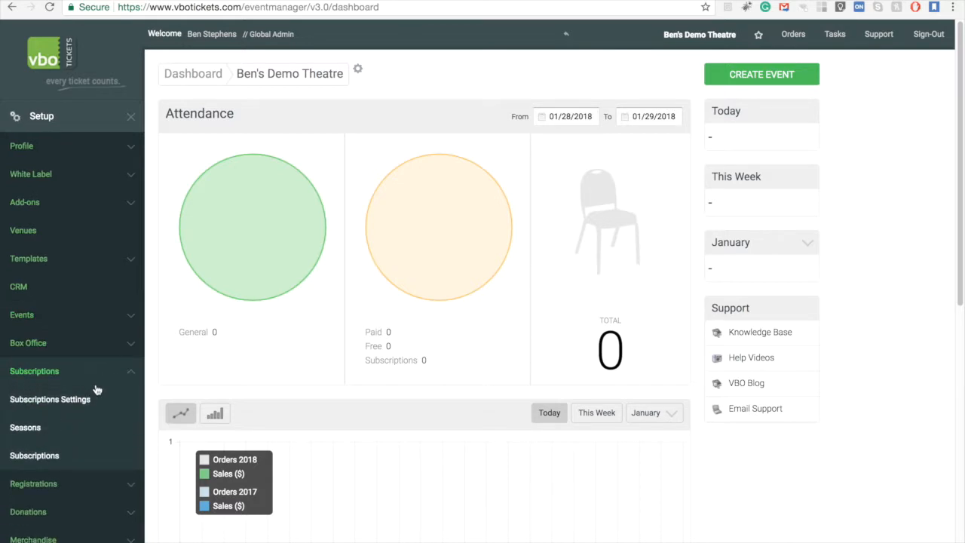
{"action": "left_click", "coordinate": [93, 407]}
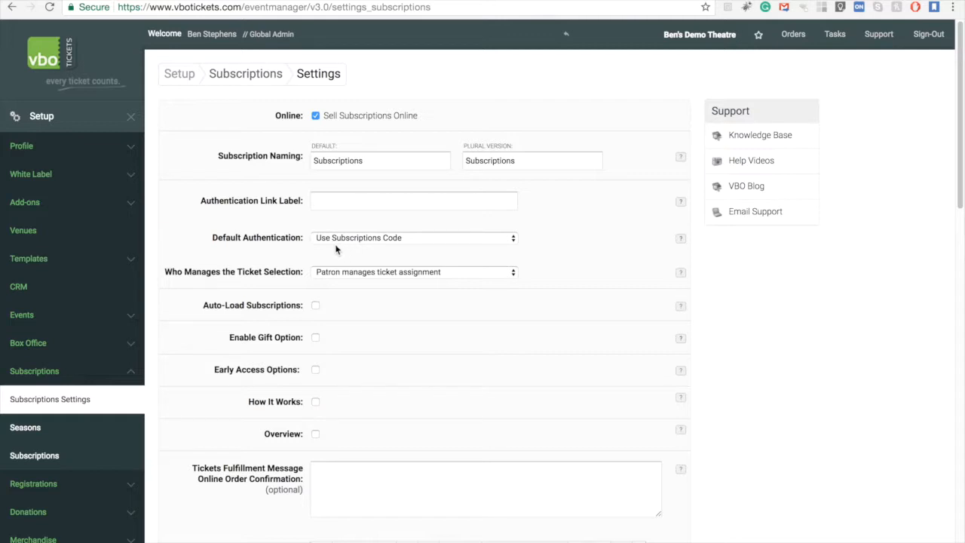
{"action": "left_click", "coordinate": [357, 240]}
{"action": "left_click", "coordinate": [374, 239]}
{"action": "left_click", "coordinate": [377, 240]}
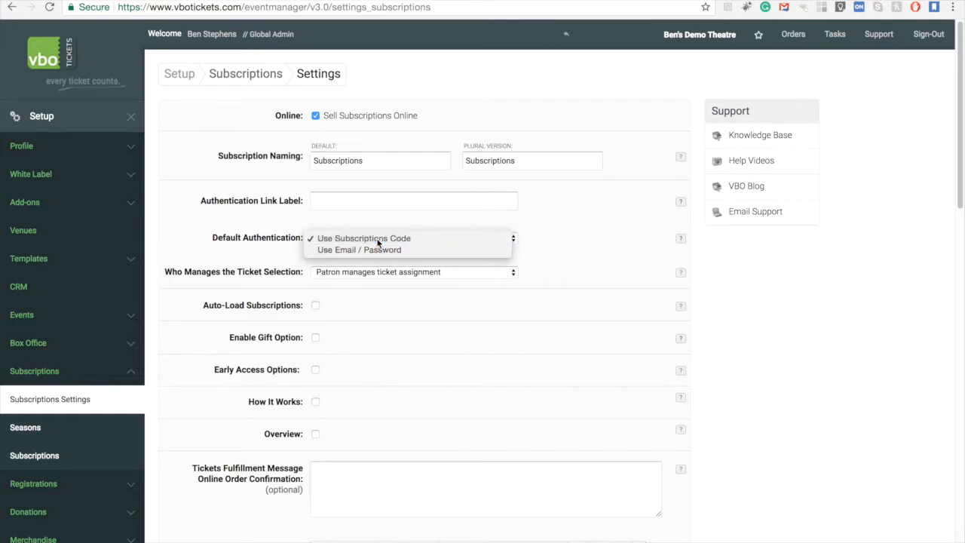
{"action": "left_click", "coordinate": [340, 276]}
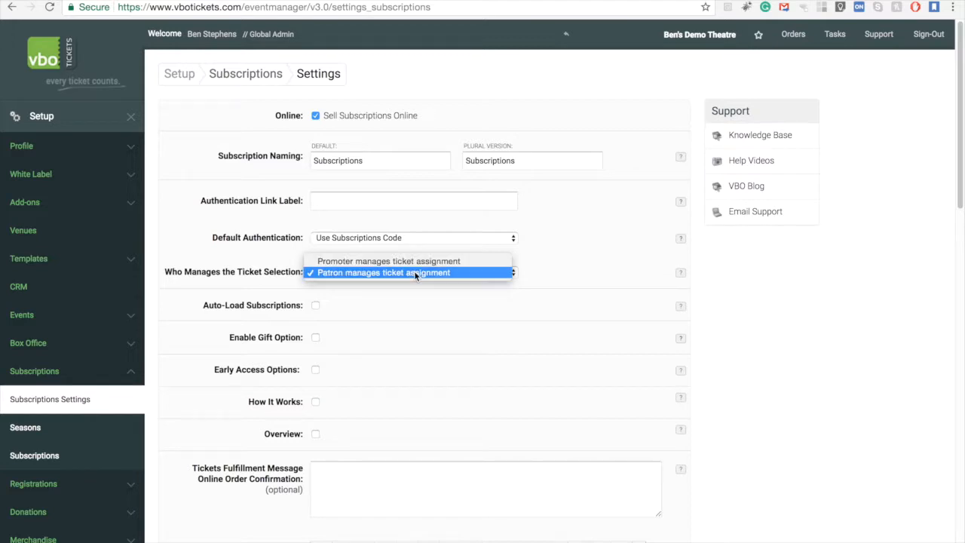
{"action": "left_click", "coordinate": [359, 272]}
- Save the subscription settings
{"action": "scroll", "coordinate": [551, 319], "scroll_direction": "down", "scroll_amount": 8}
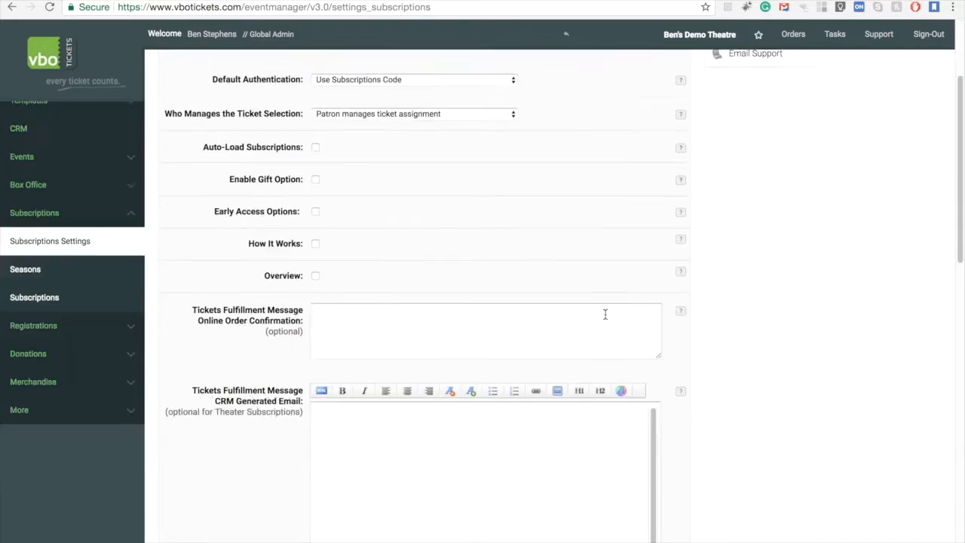
{"action": "scroll", "coordinate": [666, 314], "scroll_direction": "down", "scroll_amount": 3}
{"action": "left_click", "coordinate": [668, 319]}
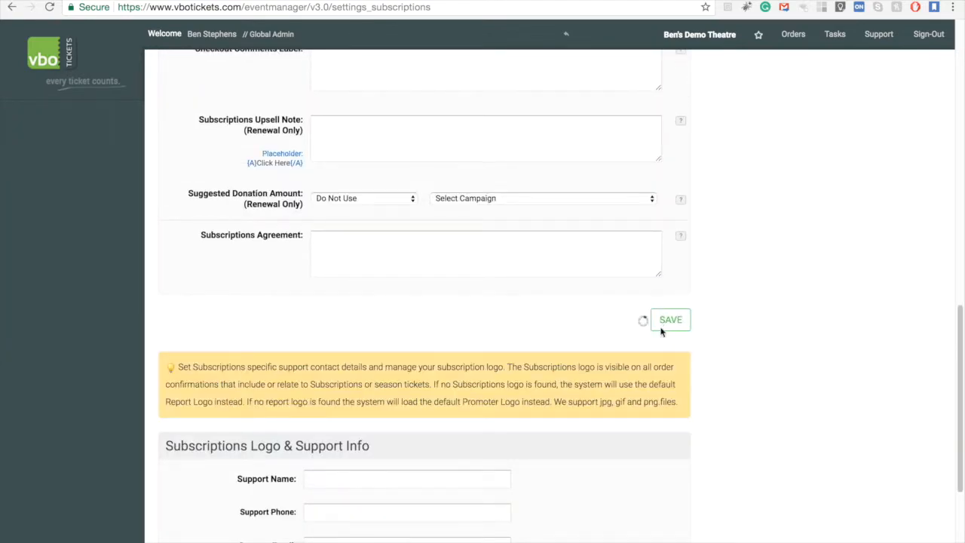
{"action": "left_click", "coordinate": [569, 274]}
{"action": "scroll", "coordinate": [211, 356], "scroll_direction": "up", "scroll_amount": 10}
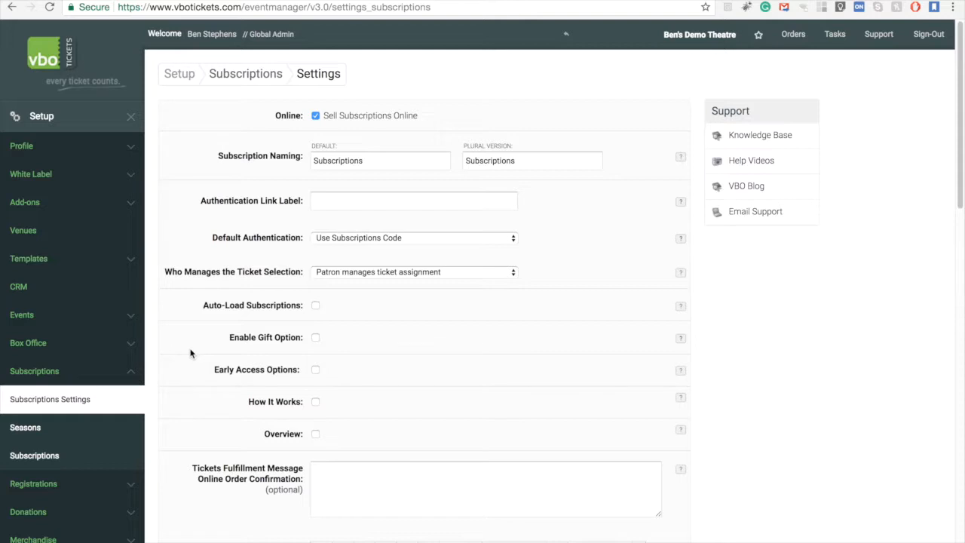
- Start adding a new season named 2018 Season
{"action": "left_click", "coordinate": [48, 432]}
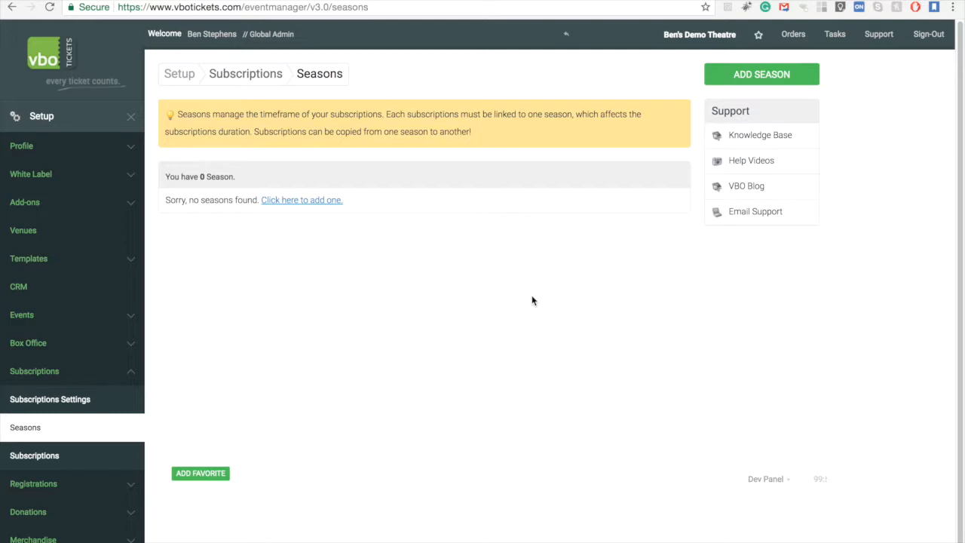
{"action": "left_click", "coordinate": [751, 81]}
{"action": "left_click", "coordinate": [455, 266]}
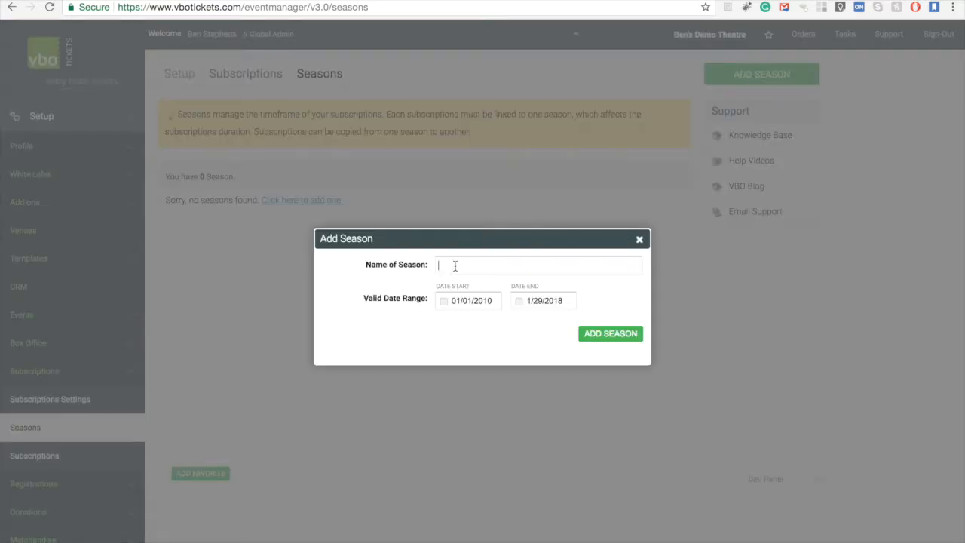
{"action": "type", "text": "2018 Season"}
- Set the season's date range from 01/01/2018 to 12/31/2018 and add the season
{"action": "left_click", "coordinate": [481, 307]}
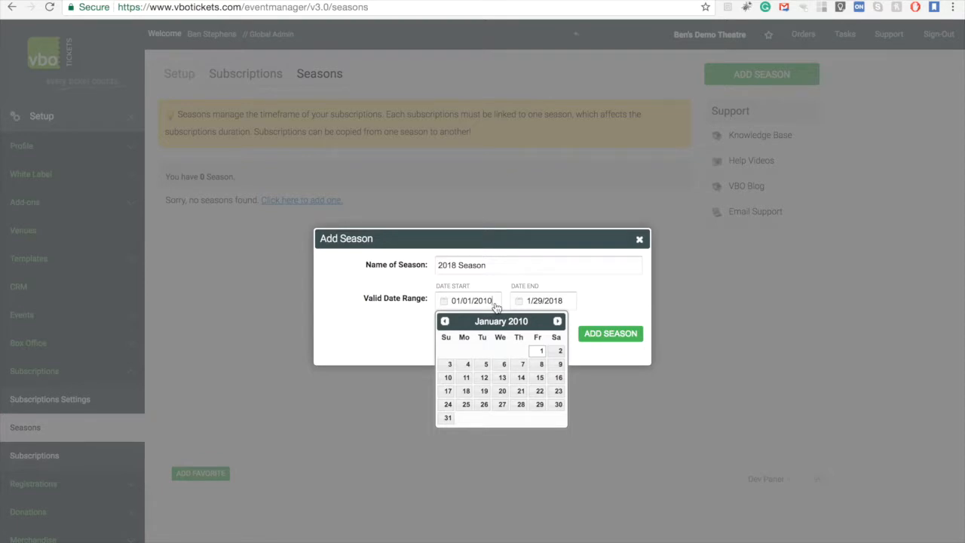
{"action": "key", "text": "BackSpace"}
{"action": "type", "text": "8"}
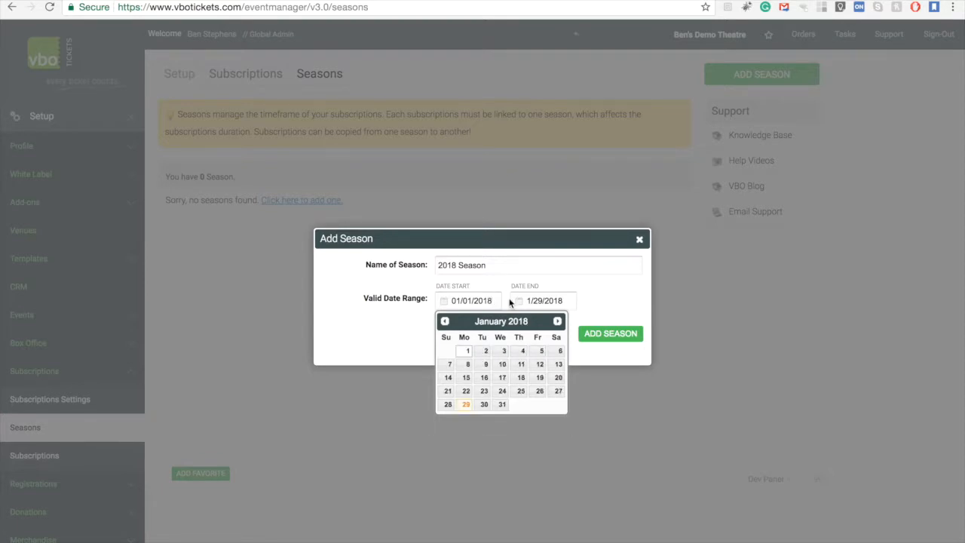
{"action": "left_click", "coordinate": [546, 302]}
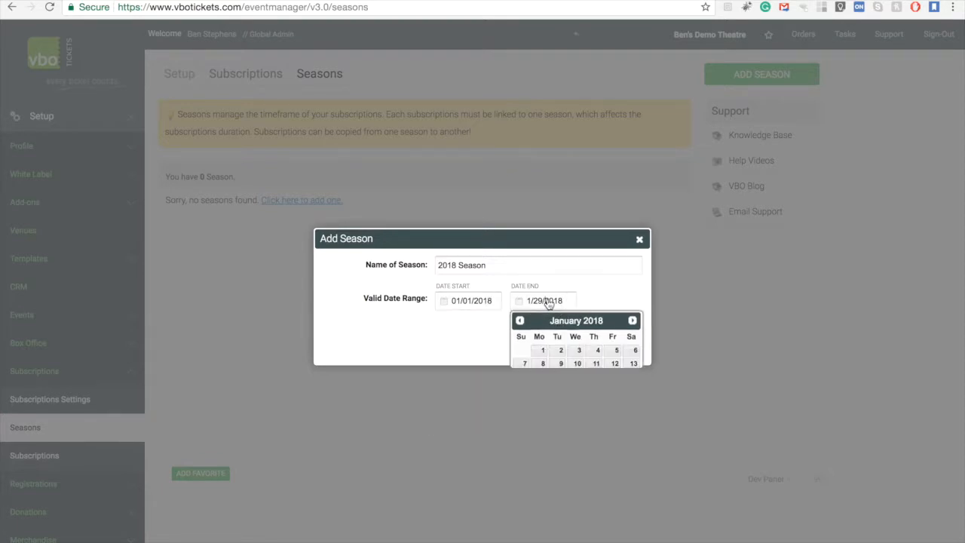
{"action": "left_click", "coordinate": [632, 322]}
{"action": "left_click", "coordinate": [633, 322]}
{"action": "left_click", "coordinate": [632, 322]}
{"action": "left_click", "coordinate": [632, 322]}
{"action": "left_click", "coordinate": [632, 322]}
{"action": "left_click", "coordinate": [632, 321]}
{"action": "left_click", "coordinate": [632, 322]}
{"action": "left_click", "coordinate": [632, 322]}
{"action": "left_click", "coordinate": [632, 322]}
{"action": "left_click", "coordinate": [633, 322]}
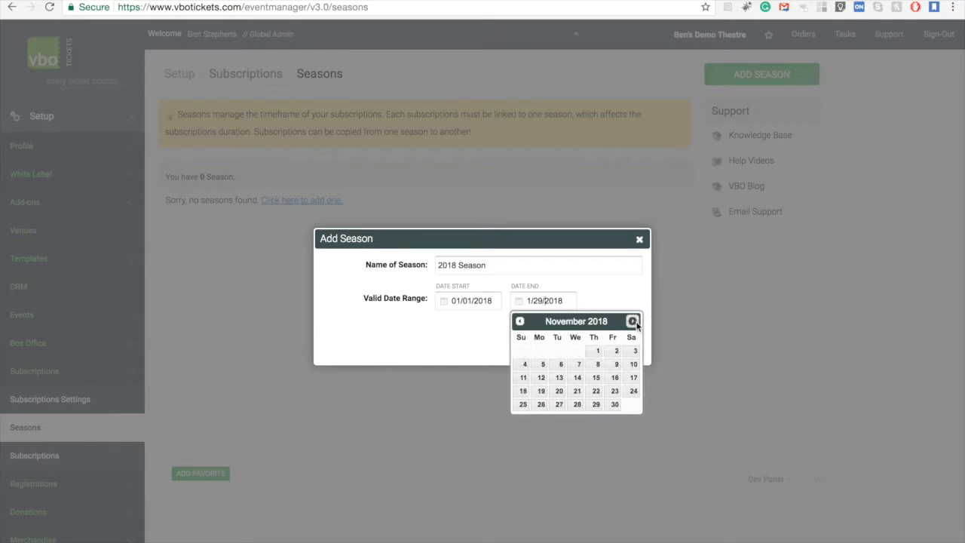
{"action": "left_click", "coordinate": [633, 322]}
{"action": "left_click", "coordinate": [541, 417]}
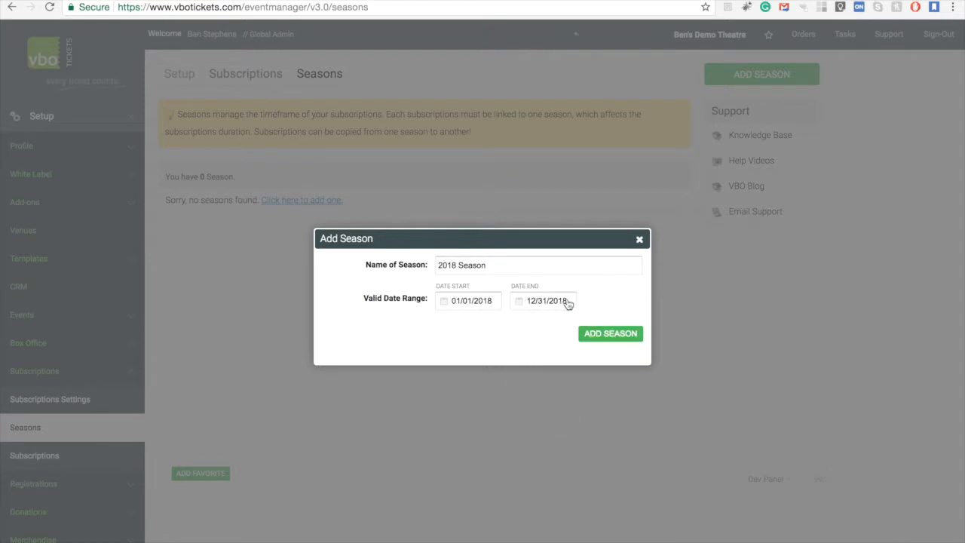
{"action": "left_click", "coordinate": [610, 335]}
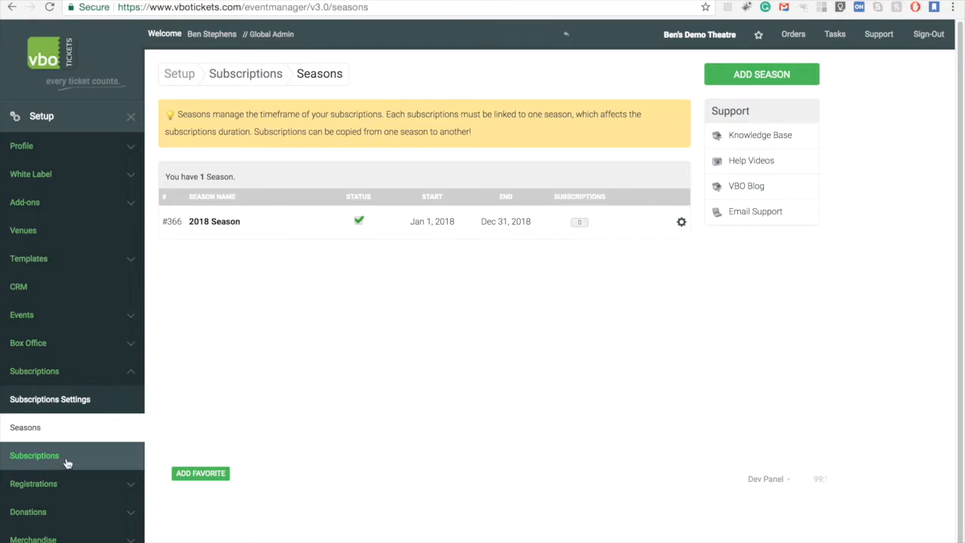
- Open the 2018 Season's subscriptions and start adding a Flex Pass subscription
{"action": "left_click", "coordinate": [579, 223]}
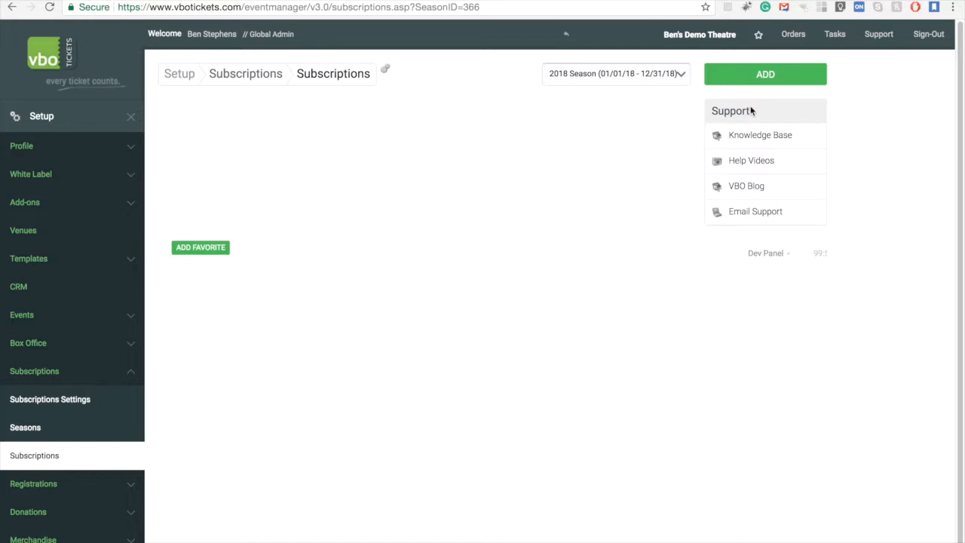
{"action": "left_click", "coordinate": [745, 76]}
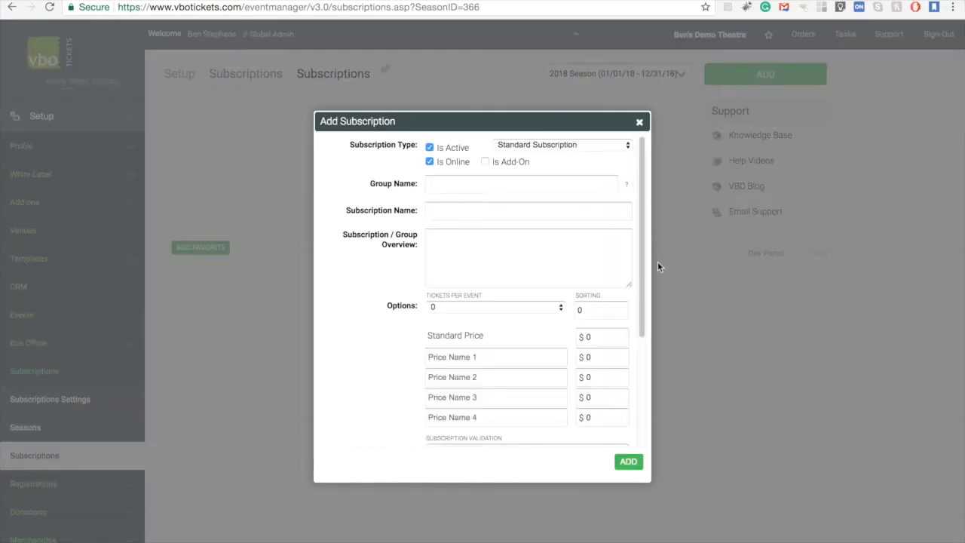
{"action": "left_click", "coordinate": [534, 145]}
{"action": "left_click", "coordinate": [549, 181]}
{"action": "left_click", "coordinate": [434, 172]}
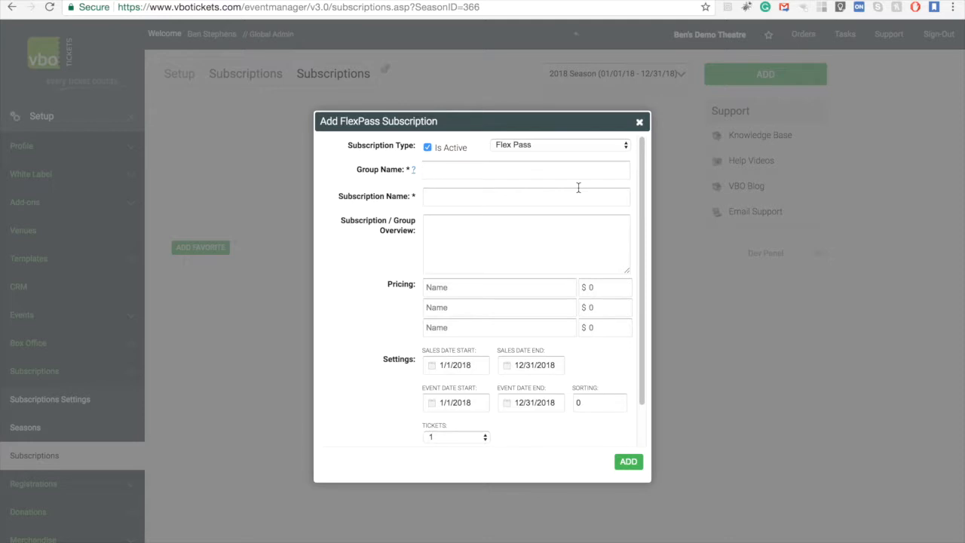
- Name the group Flex Passes and the subscription 6 Ticket Flex Pass
{"action": "type", "text": "Flex Passes"}
{"action": "left_click", "coordinate": [558, 197]}
{"action": "type", "text": "6 Ticket Flex Pass"}
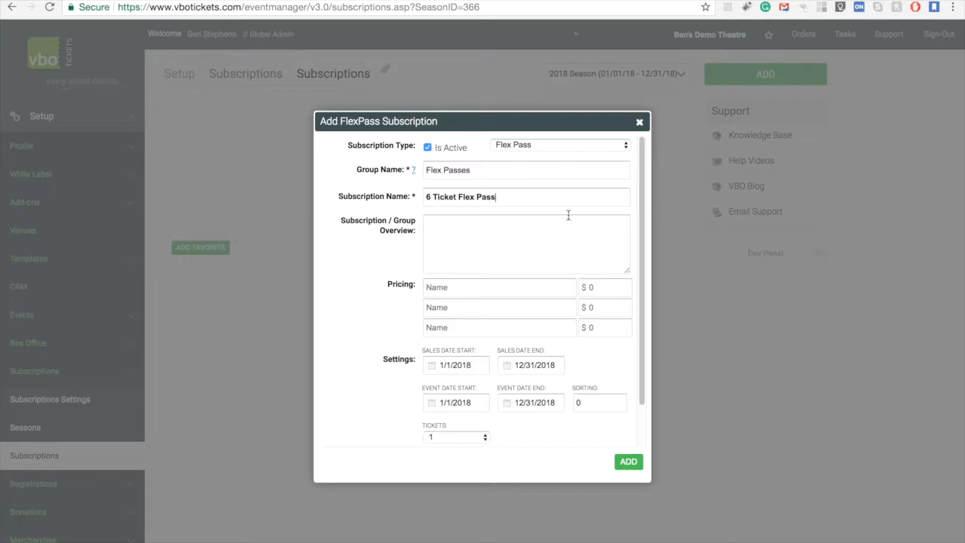
- Set pricing to Adult at $100 and Students at $75
{"action": "left_click", "coordinate": [471, 287]}
{"action": "type", "text": "Adult"}
{"action": "left_click", "coordinate": [597, 294]}
{"action": "type", "text": "100"}
{"action": "left_click", "coordinate": [543, 314]}
{"action": "type", "text": "Students"}
{"action": "left_click", "coordinate": [624, 309]}
{"action": "type", "text": "75"}
- Set the pass to 6 tickets and add the subscription
{"action": "scroll", "coordinate": [388, 359], "scroll_direction": "down", "scroll_amount": 2}
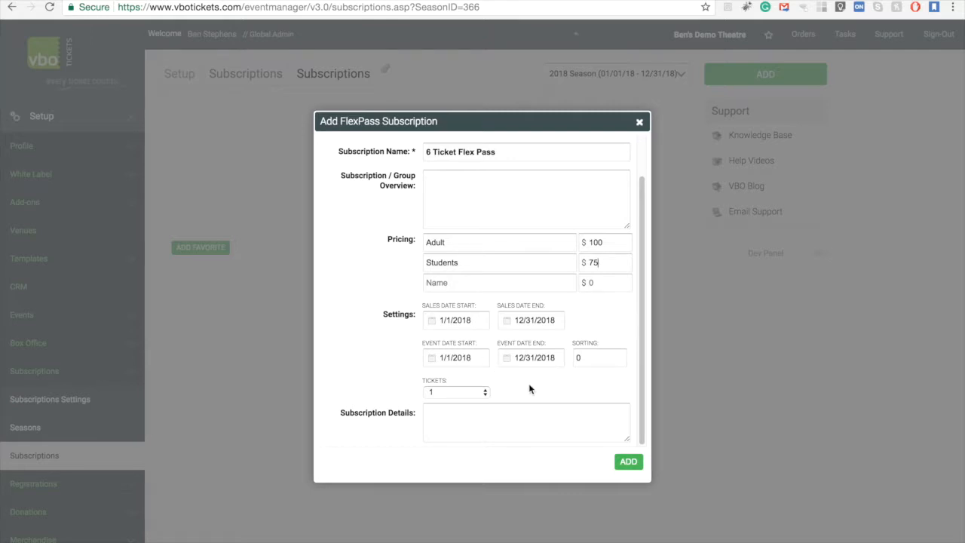
{"action": "left_click", "coordinate": [475, 396]}
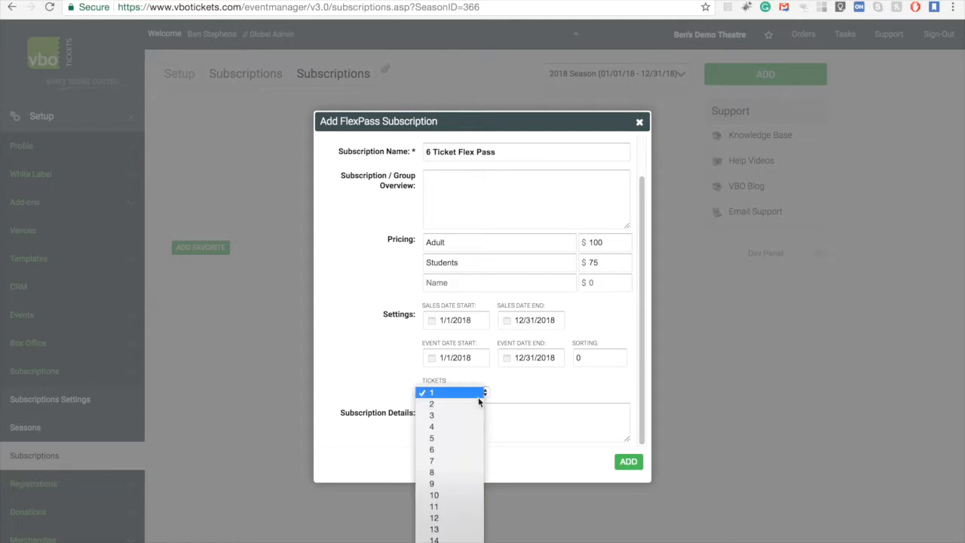
{"action": "left_click", "coordinate": [478, 450]}
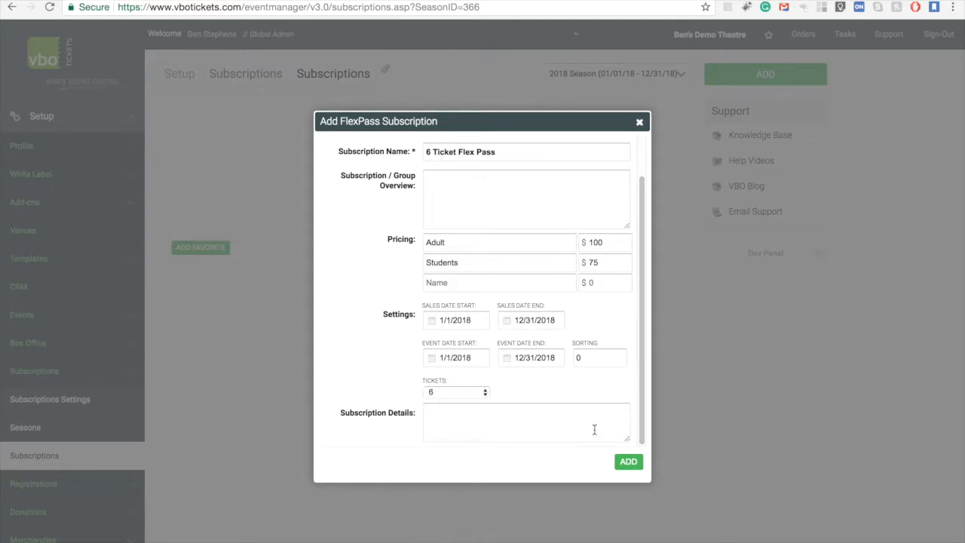
{"action": "left_click", "coordinate": [626, 463]}
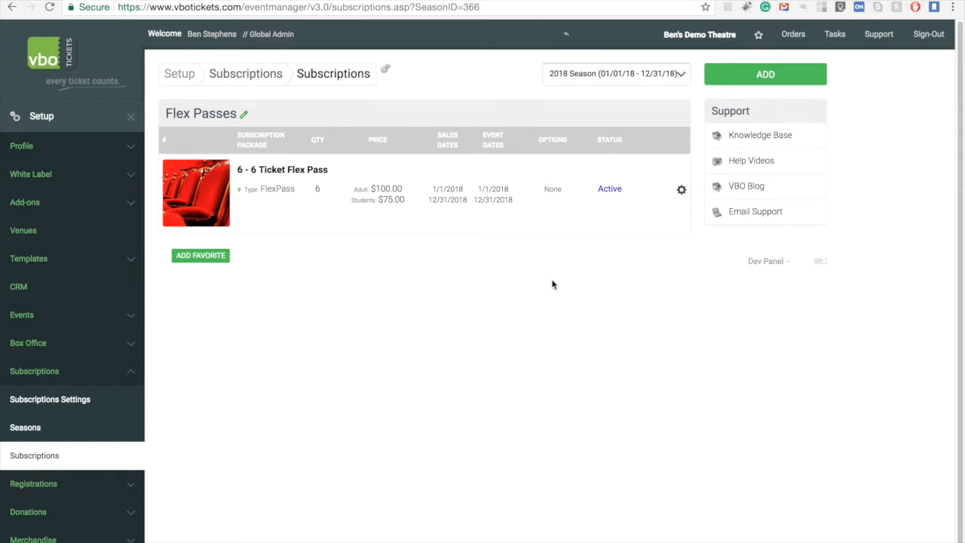
- Paste the description "Includes 6 Tickets to our 2018 Season. Tickets can be used all at once or spread out over several shows." and save
{"action": "left_click", "coordinate": [681, 194]}
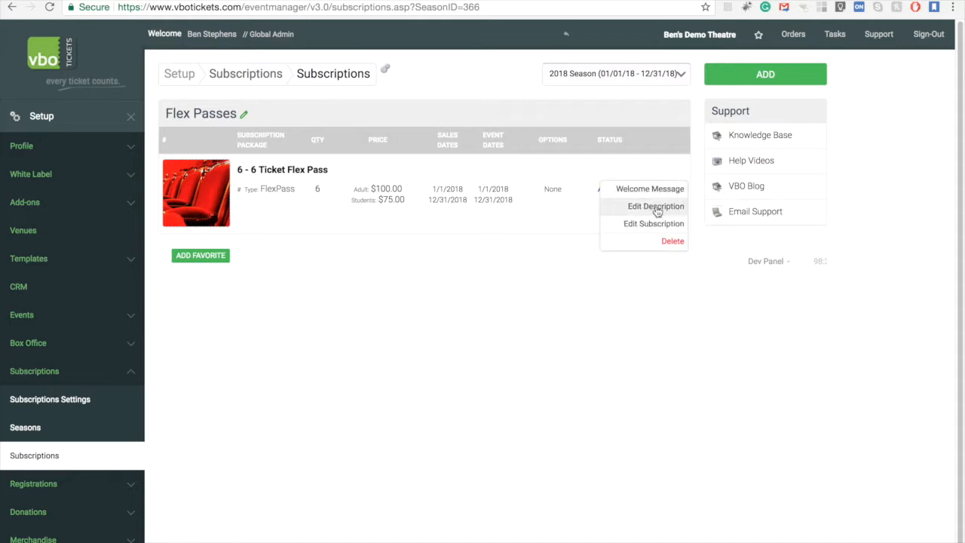
{"action": "left_click", "coordinate": [656, 209]}
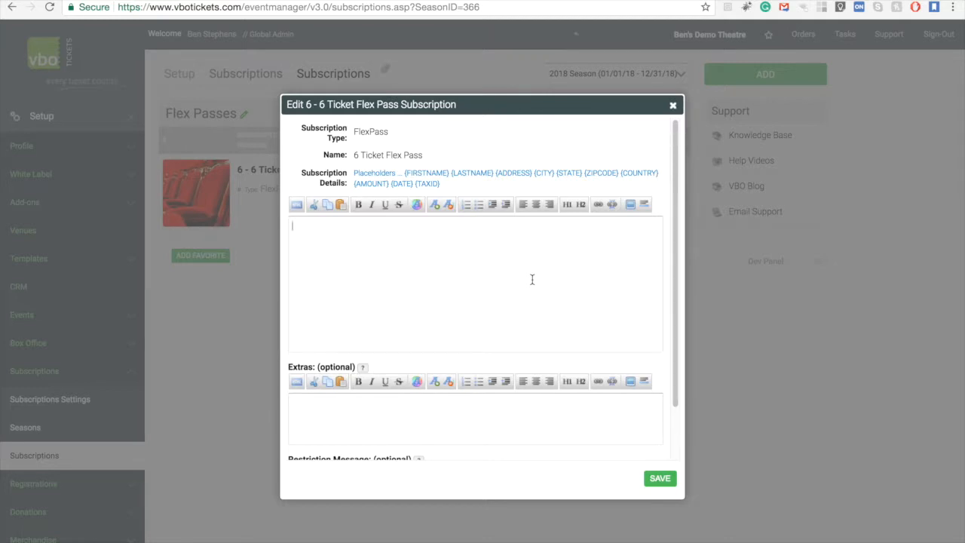
{"action": "type", "text": "Includes 6 Tickets to our 2018 Season. Tickets can be used all at once or spread out over several shows."}
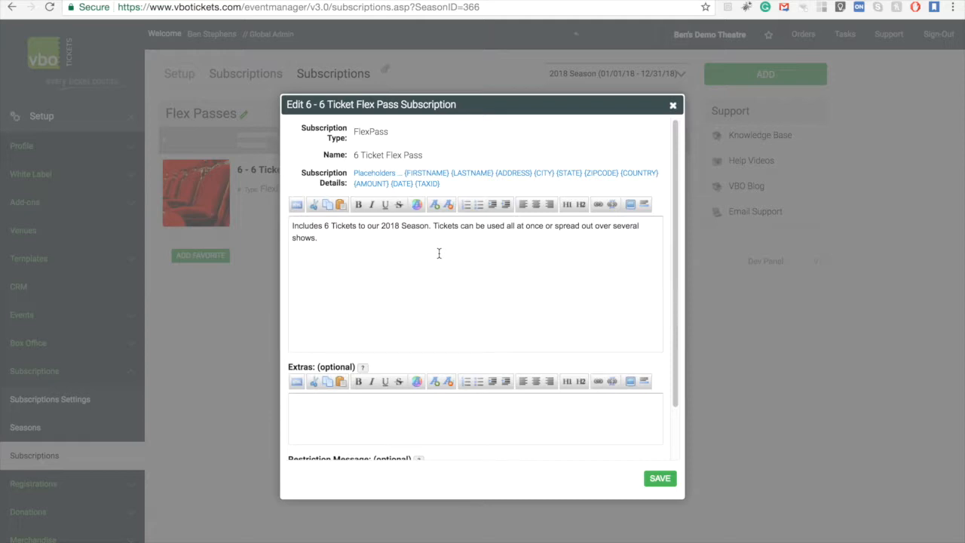
{"action": "scroll", "coordinate": [523, 338], "scroll_direction": "down", "scroll_amount": 2}
{"action": "left_click", "coordinate": [660, 479]}
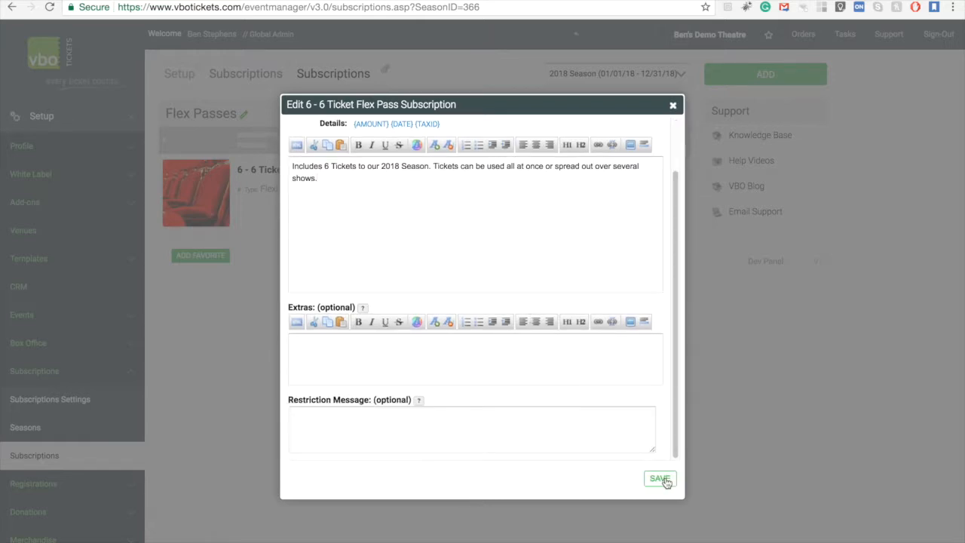
{"action": "left_click", "coordinate": [671, 103]}
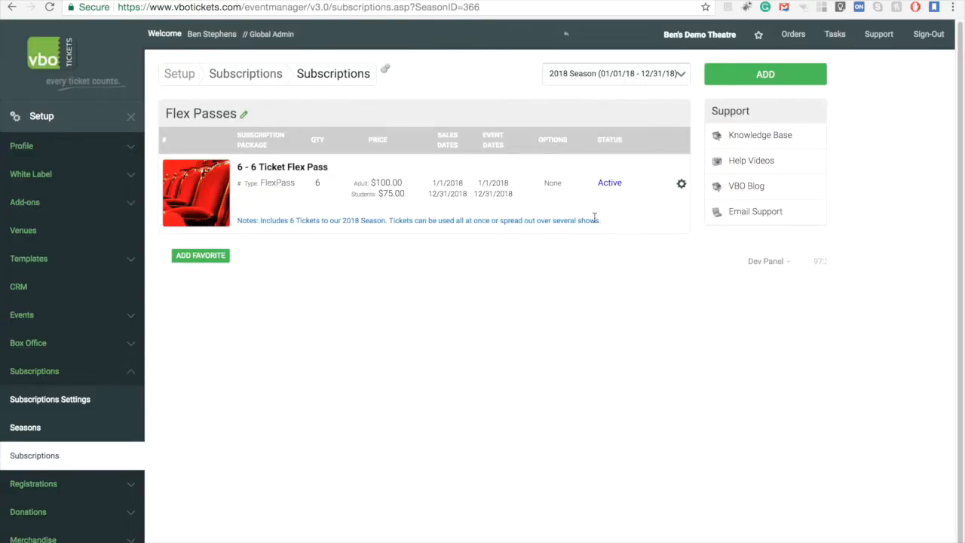
- Open the subscription's welcome message settings, toggle Send Welcome Message on and off, and close
{"action": "left_click", "coordinate": [681, 185]}
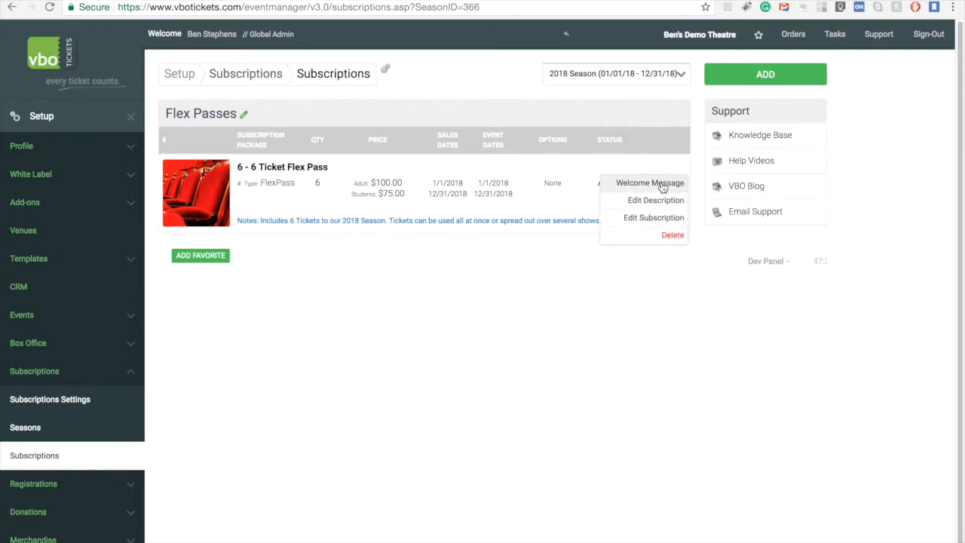
{"action": "left_click", "coordinate": [650, 183]}
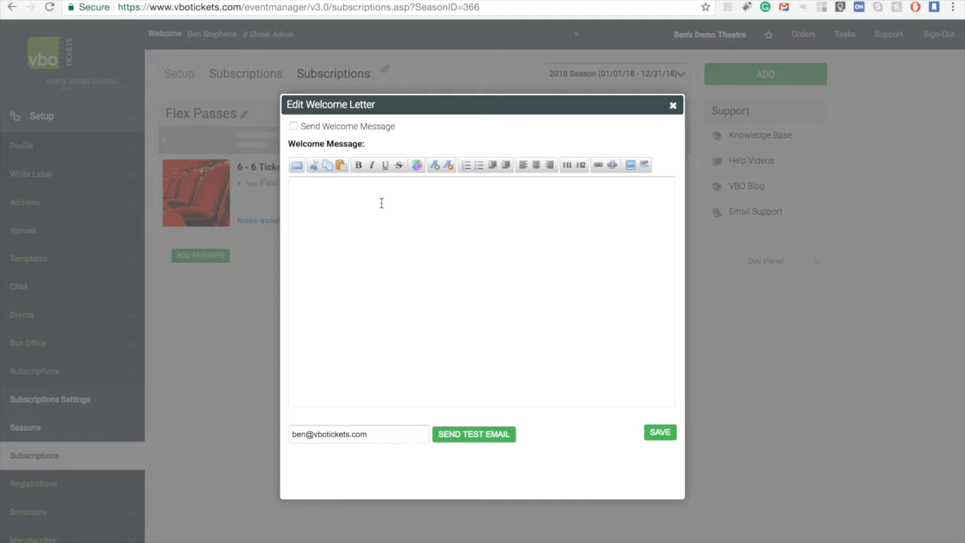
{"action": "left_click", "coordinate": [294, 126]}
{"action": "left_click", "coordinate": [293, 125]}
{"action": "left_click", "coordinate": [673, 105]}
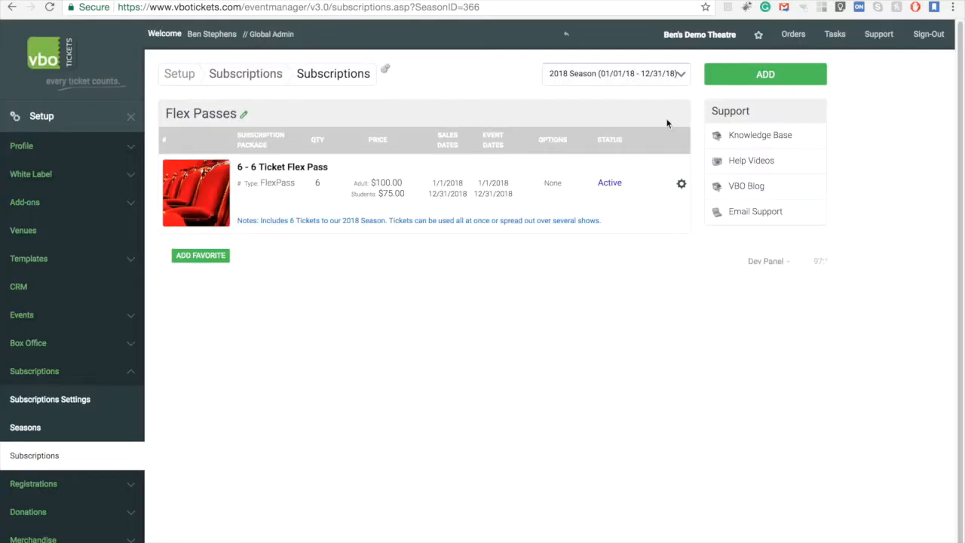
- Edit the 6 Ticket Flex Pass to make it seat specific with a seat price maximum of $50, and save
{"action": "left_click", "coordinate": [289, 174]}
{"action": "left_click_drag", "start_coordinate": [362, 172], "coordinate": [413, 171]}
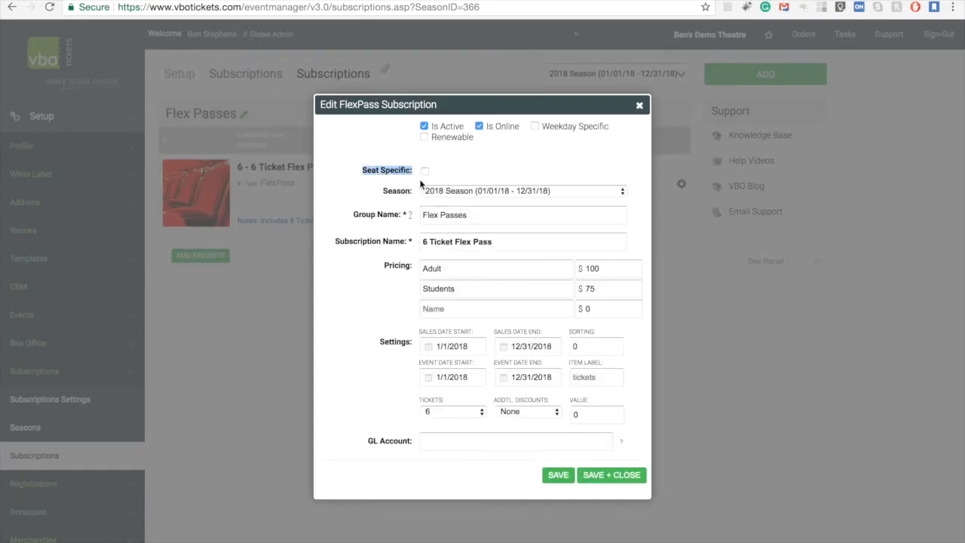
{"action": "left_click", "coordinate": [424, 172]}
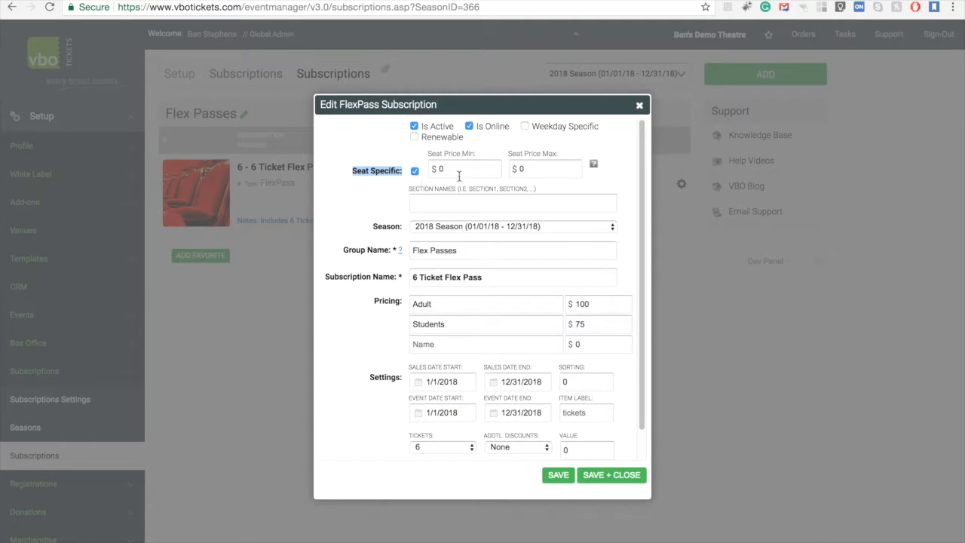
{"action": "left_click", "coordinate": [460, 171]}
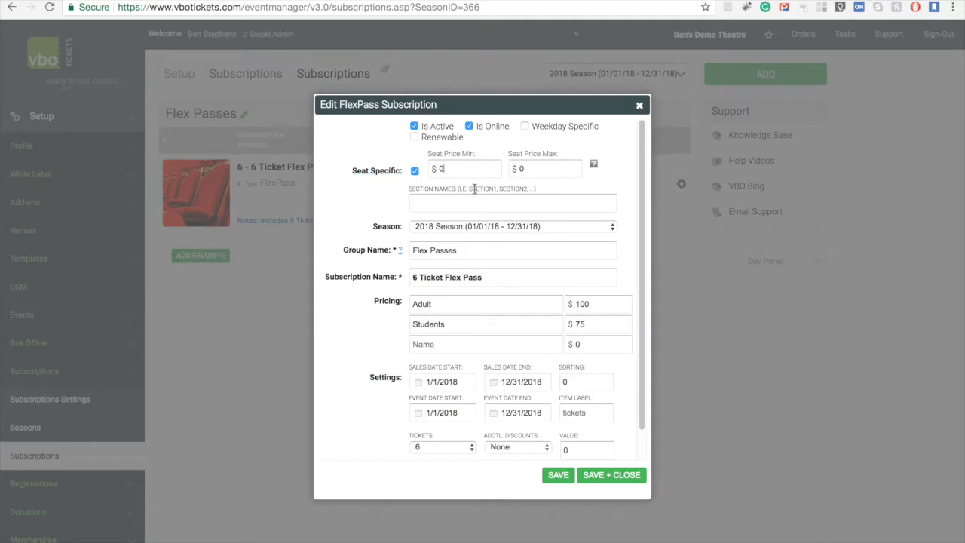
{"action": "left_click", "coordinate": [540, 169]}
{"action": "key", "text": "BackSpace"}
{"action": "double_click", "coordinate": [531, 171]}
{"action": "key", "text": "BackSpace"}
{"action": "left_click", "coordinate": [424, 203]}
{"action": "left_click", "coordinate": [521, 167]}
{"action": "type", "text": "5"}
{"action": "scroll", "coordinate": [637, 392], "scroll_direction": "down", "scroll_amount": 1}
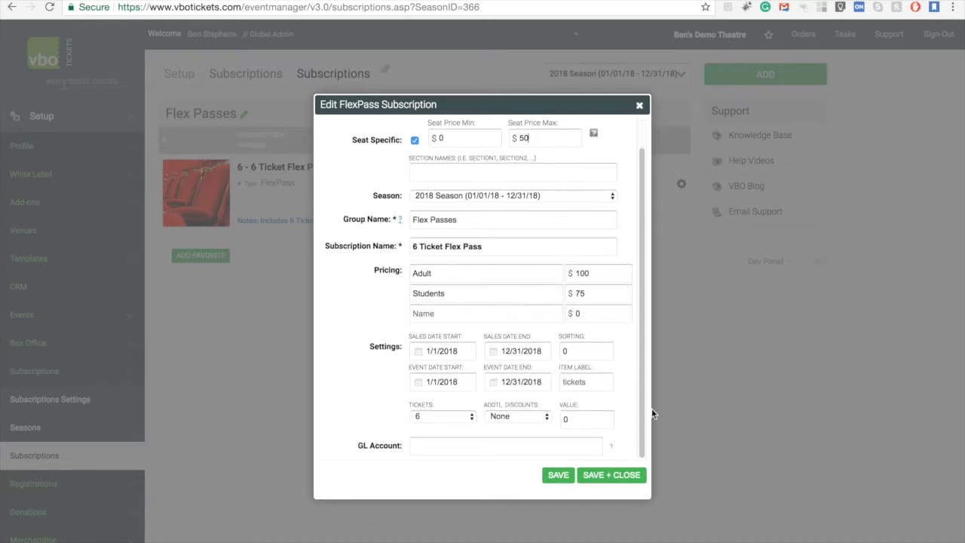
{"action": "left_click", "coordinate": [618, 474]}
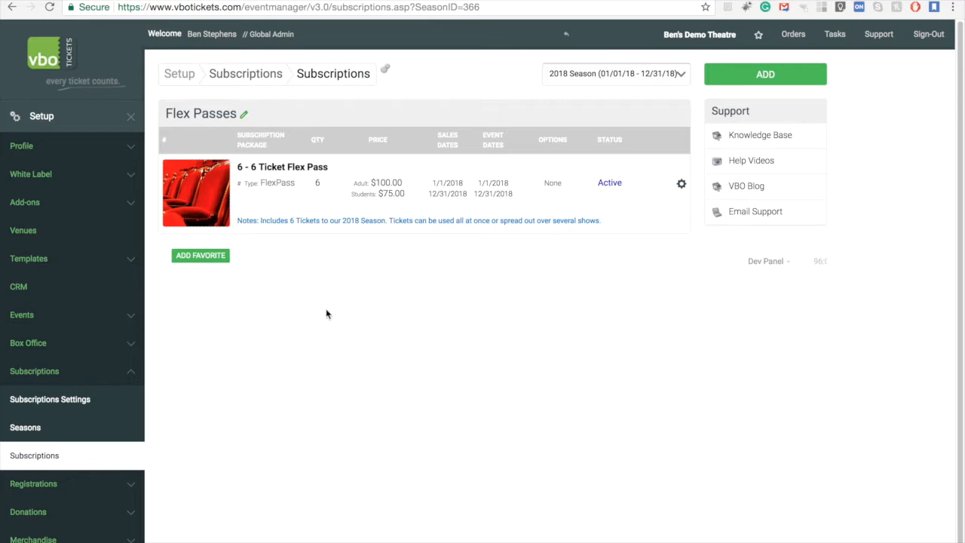
- Open the Assigned Seating event's dates and turn off Allow FlexPass for the November 2, 2020 date
{"action": "left_click", "coordinate": [94, 121]}
{"action": "left_click", "coordinate": [102, 189]}
{"action": "left_click", "coordinate": [100, 181]}
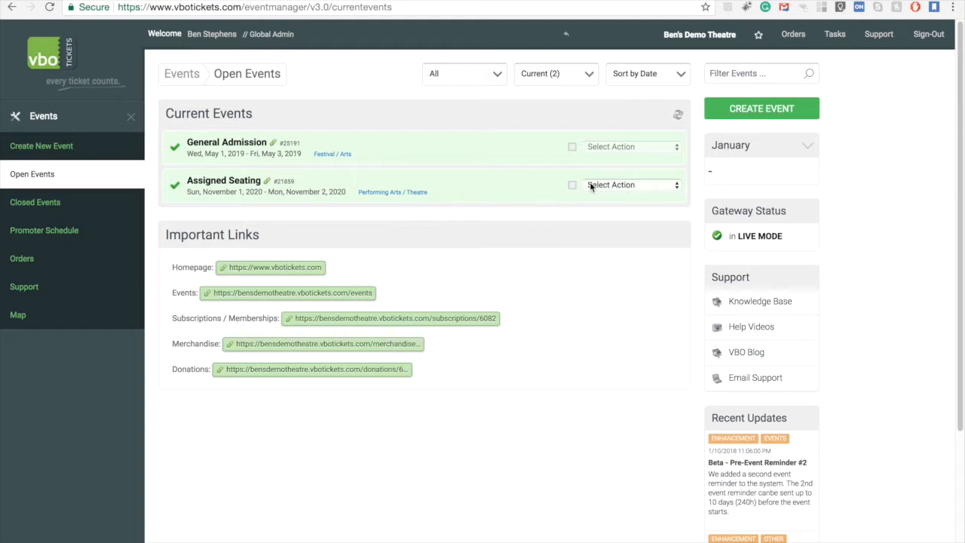
{"action": "left_click", "coordinate": [636, 184]}
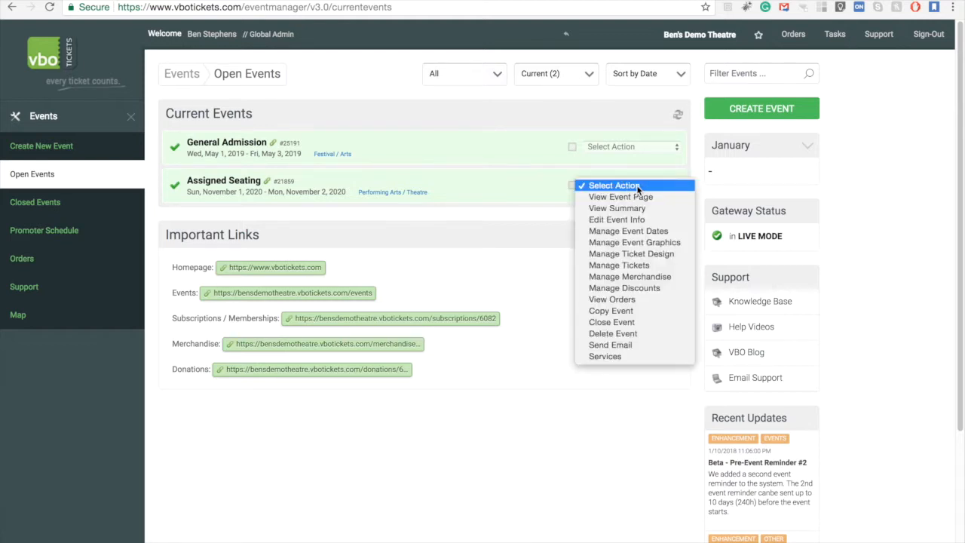
{"action": "left_click", "coordinate": [668, 230]}
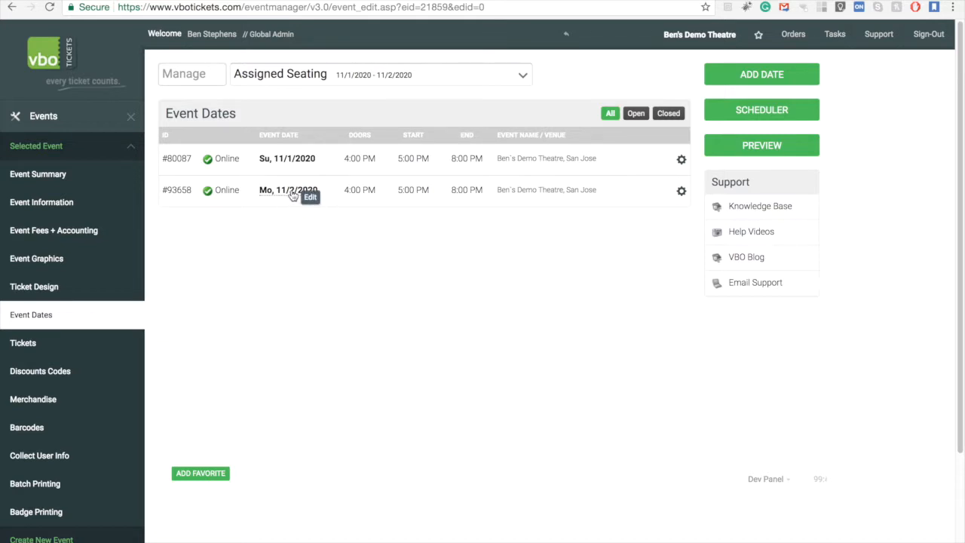
{"action": "left_click", "coordinate": [293, 193]}
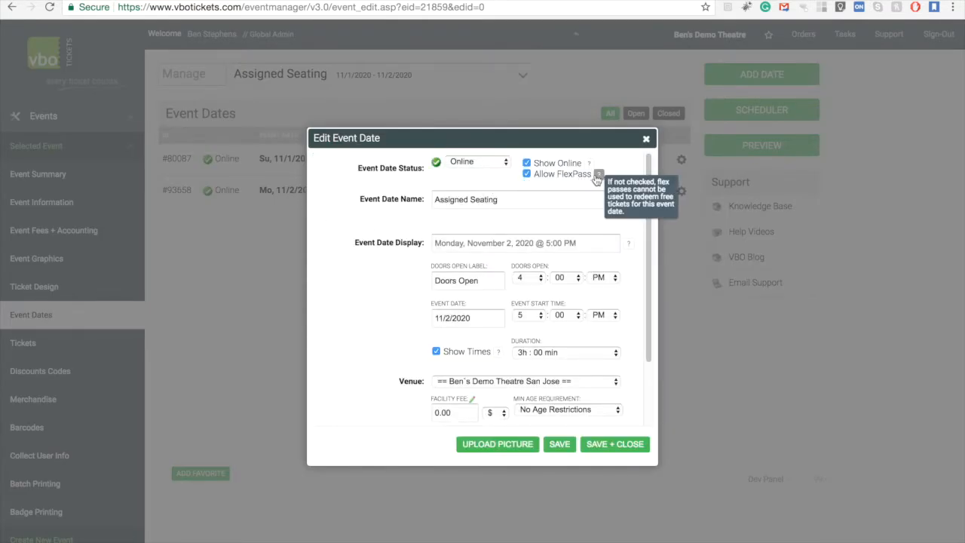
{"action": "left_click", "coordinate": [528, 175]}
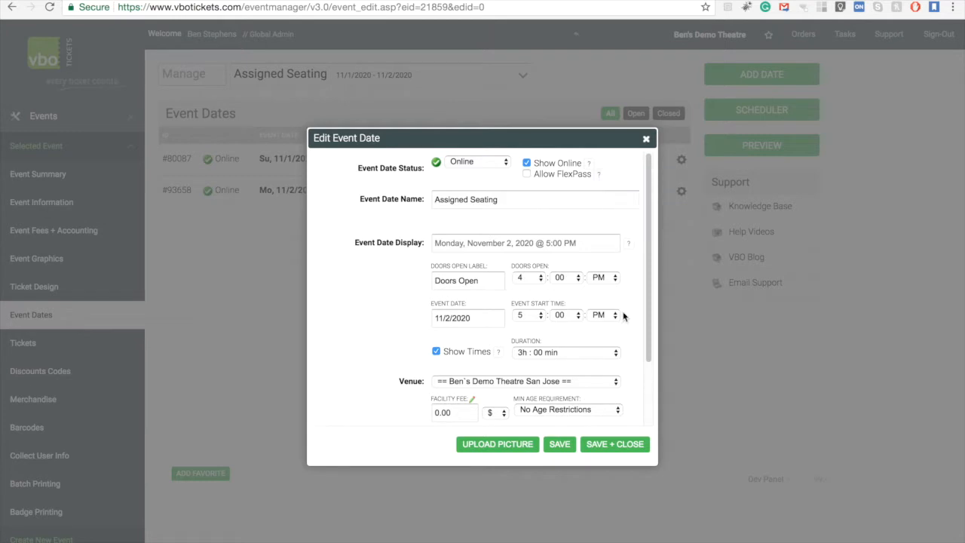
{"action": "left_click", "coordinate": [623, 447]}
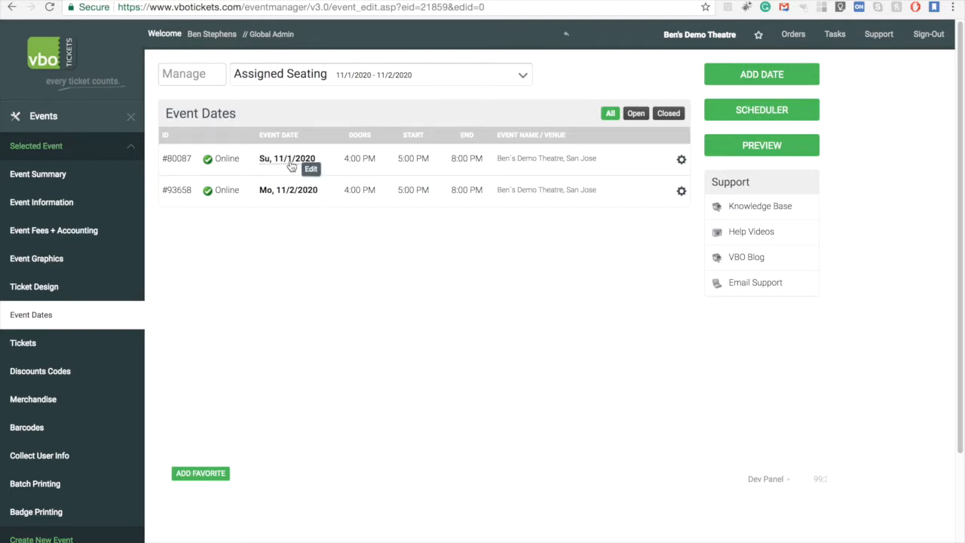
- Turn off Allow FlexPass for the November 1, 2020 date and save
{"action": "left_click", "coordinate": [287, 164]}
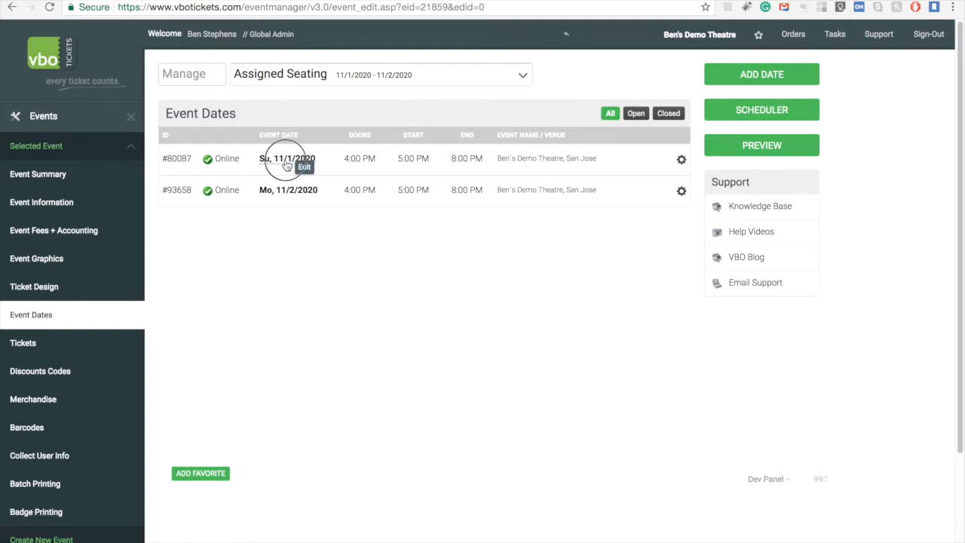
{"action": "left_click", "coordinate": [526, 175]}
{"action": "left_click", "coordinate": [608, 447]}
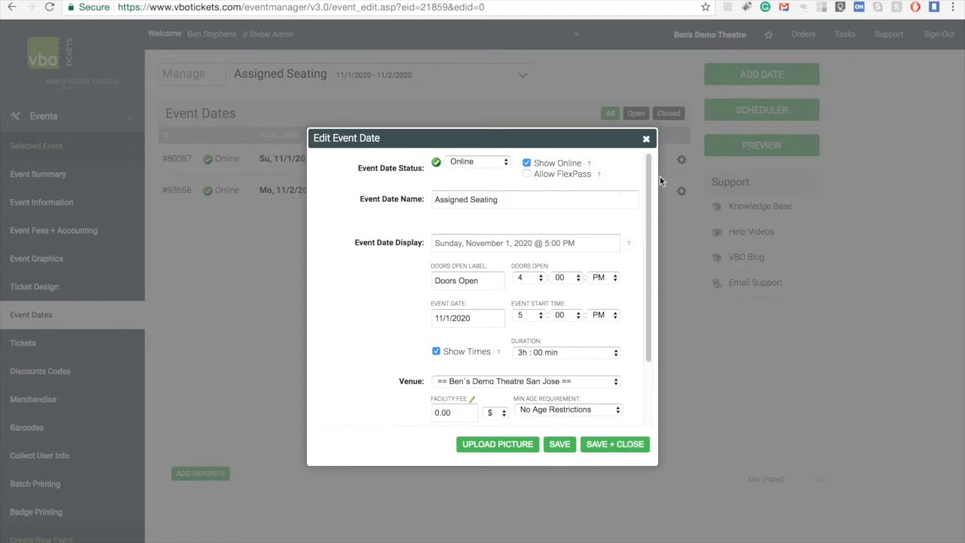
{"action": "left_click", "coordinate": [614, 446]}
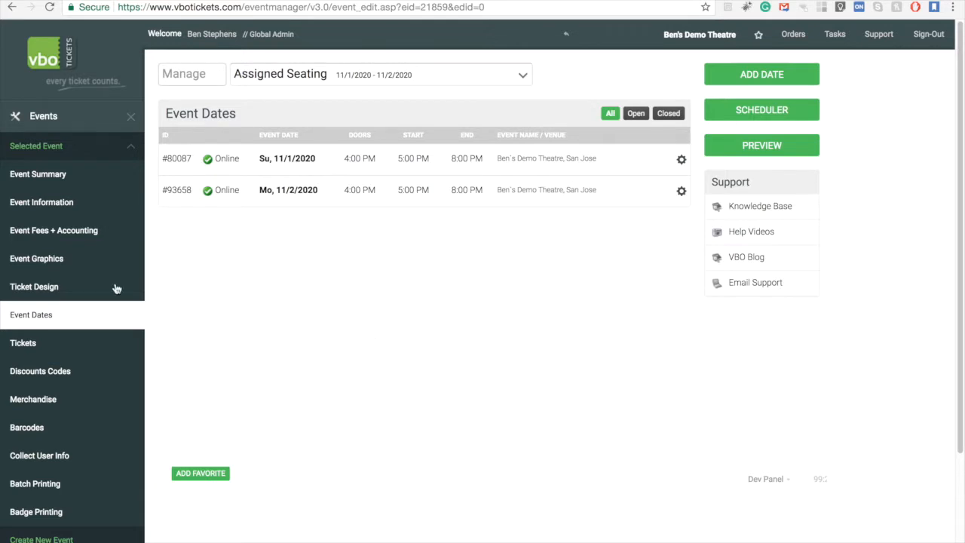
- Enter Special as the section name of the 6 Ticket Flex Pass subscription and save
{"action": "left_click", "coordinate": [52, 343]}
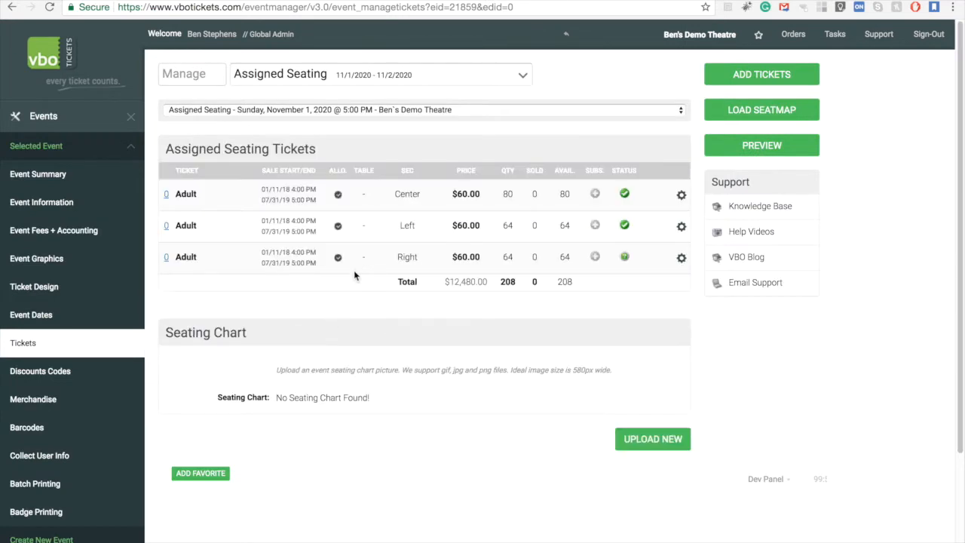
{"action": "left_click", "coordinate": [60, 120]}
{"action": "left_click", "coordinate": [46, 209]}
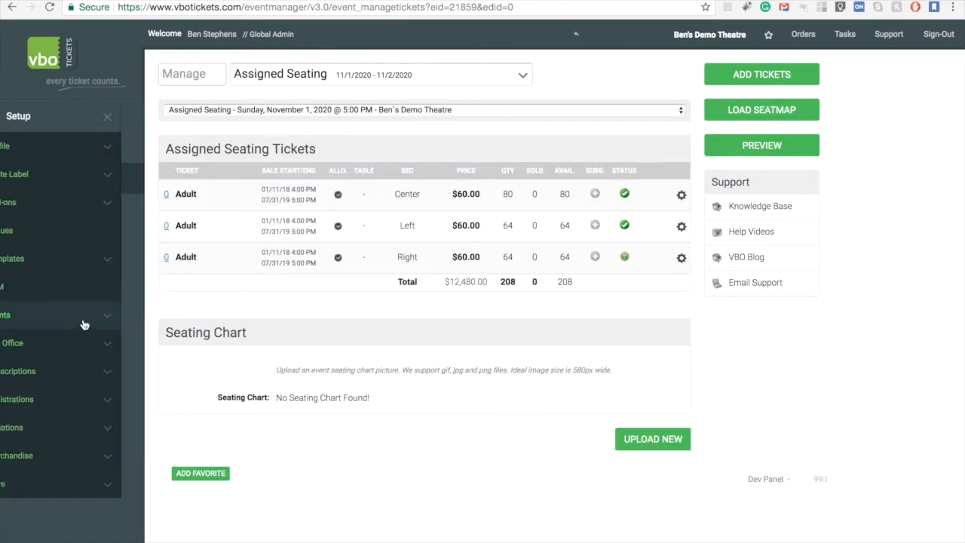
{"action": "left_click", "coordinate": [75, 368]}
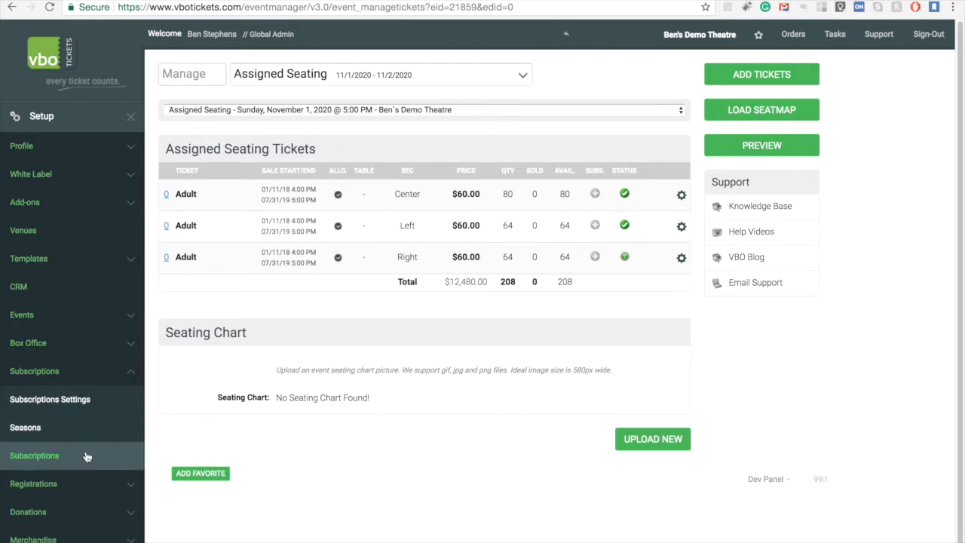
{"action": "left_click", "coordinate": [84, 456]}
{"action": "left_click", "coordinate": [306, 174]}
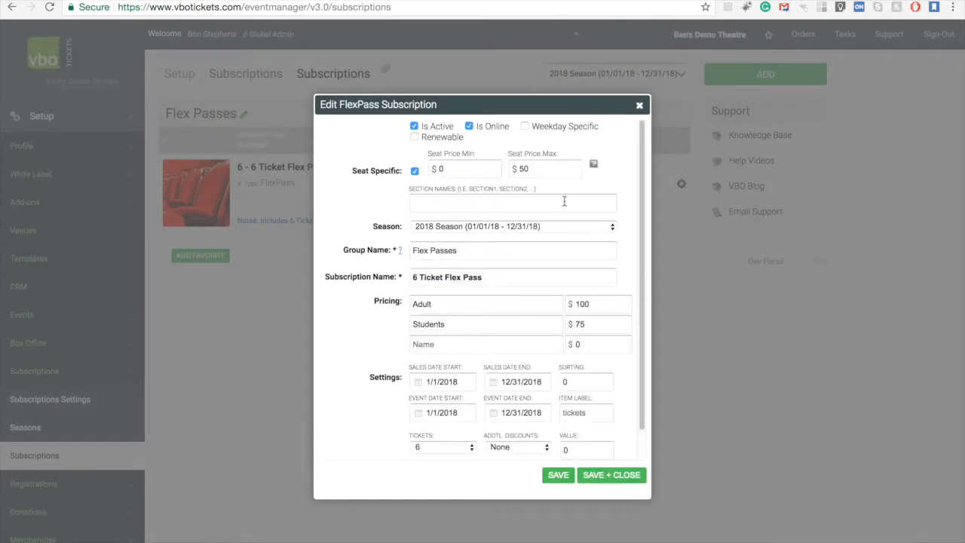
{"action": "left_click", "coordinate": [489, 204]}
{"action": "type", "text": "Special"}
{"action": "left_click", "coordinate": [609, 474]}
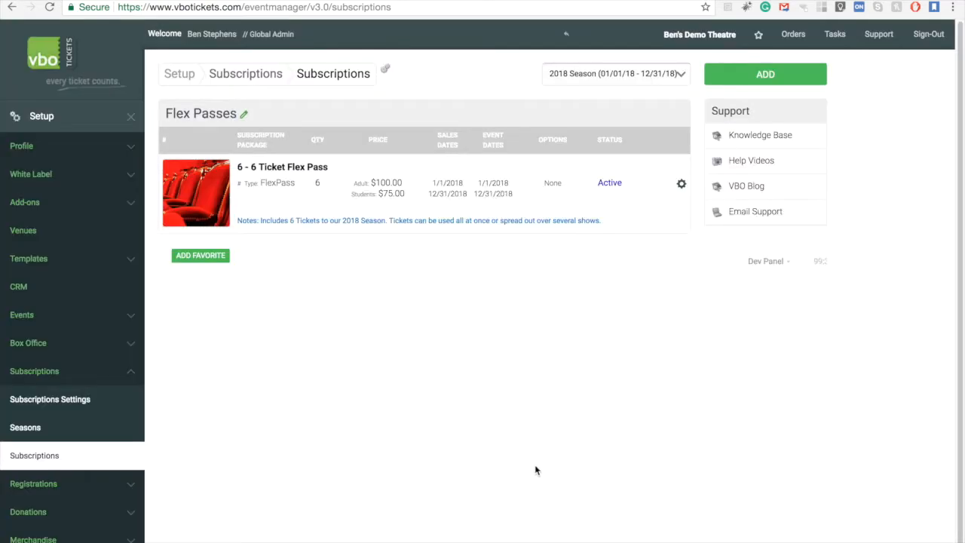
- Set the section name of the May 1, 2019 General Admission ticket to Special and save
{"action": "left_click", "coordinate": [72, 119]}
{"action": "left_click", "coordinate": [101, 181]}
{"action": "left_click", "coordinate": [110, 181]}
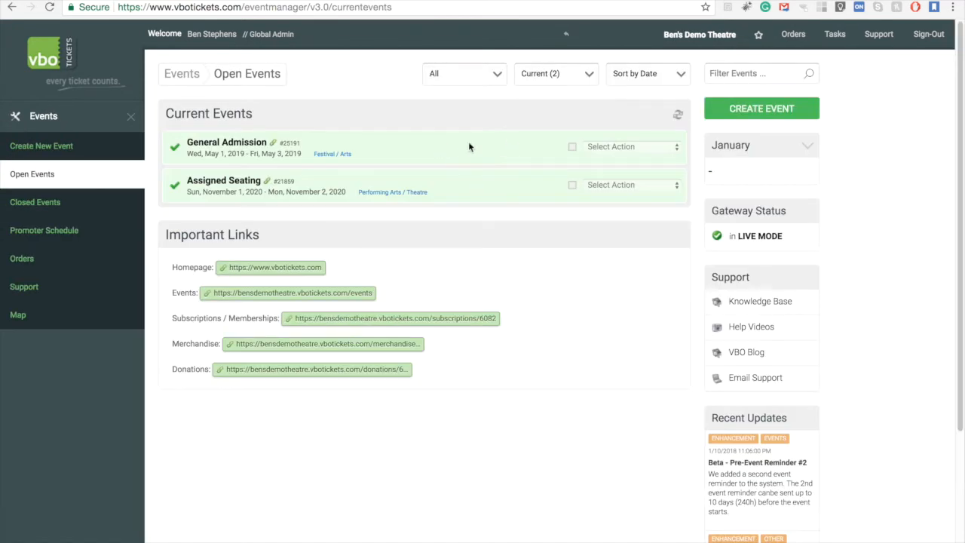
{"action": "left_click", "coordinate": [469, 147]}
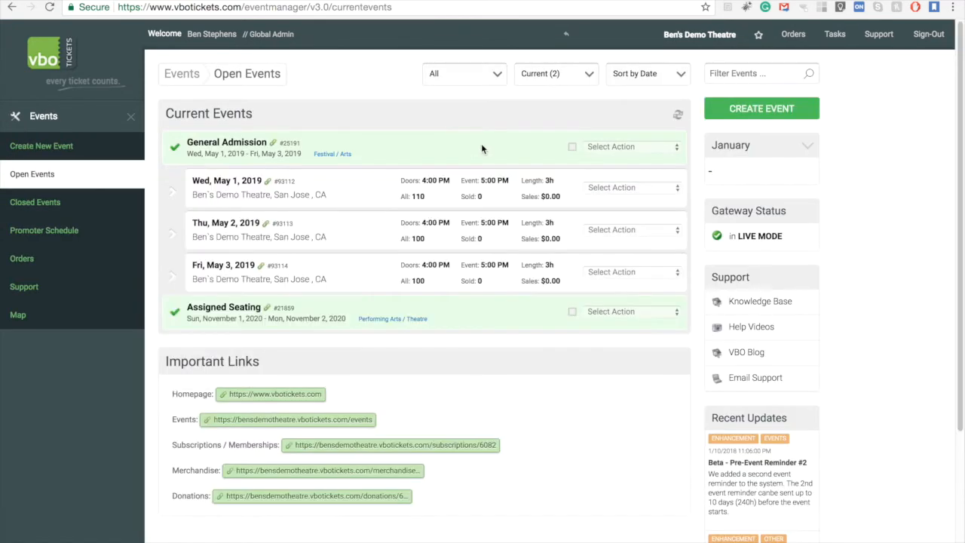
{"action": "left_click", "coordinate": [675, 188]}
{"action": "left_click", "coordinate": [675, 245]}
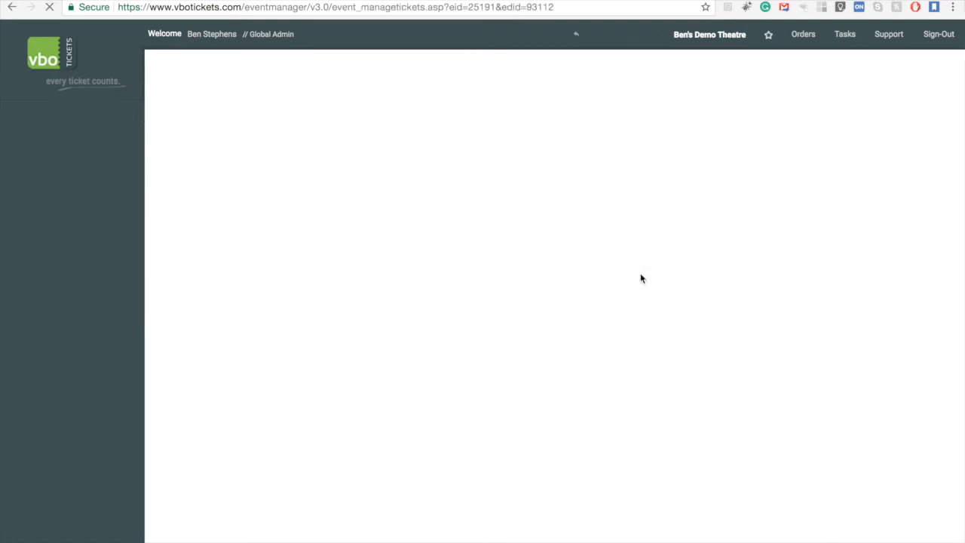
{"action": "left_click", "coordinate": [370, 206]}
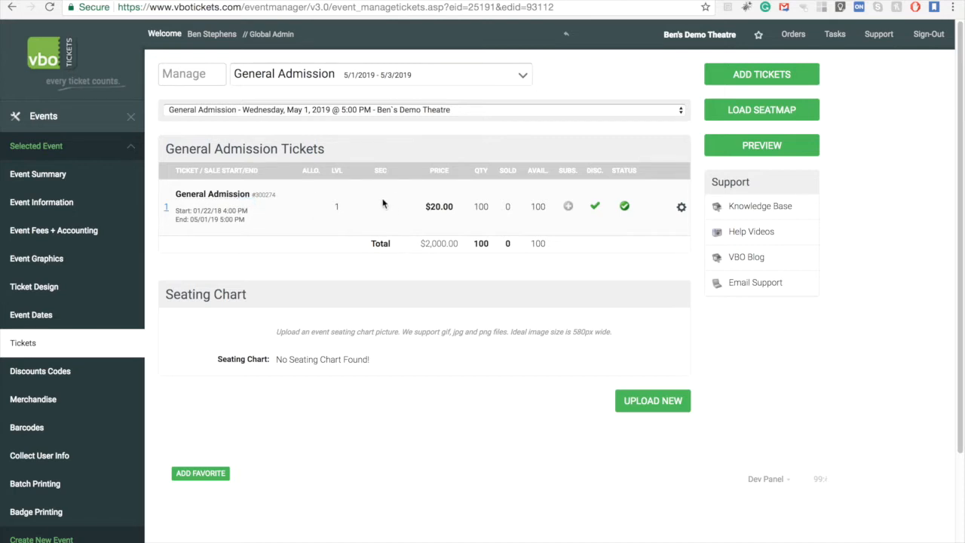
{"action": "left_click", "coordinate": [223, 196]}
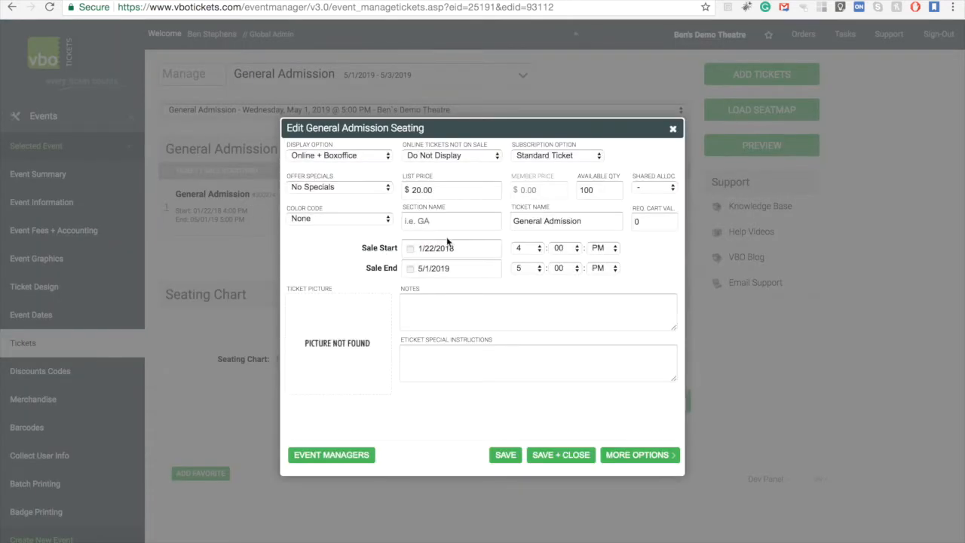
{"action": "type", "text": "Special"}
{"action": "left_click", "coordinate": [567, 455]}
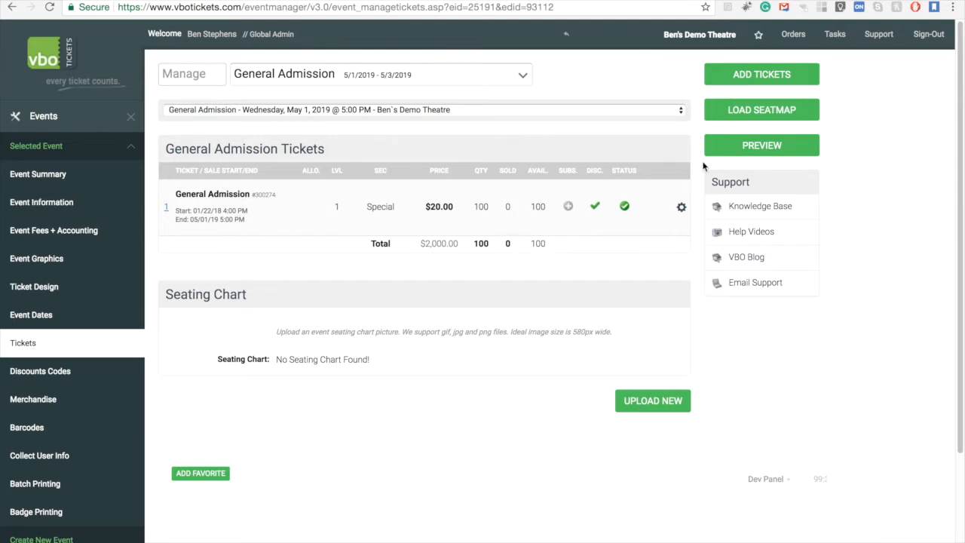
- Start a box office phone sale of one comped Adult 6 Ticket Flex Pass and check out
{"action": "left_click", "coordinate": [80, 122]}
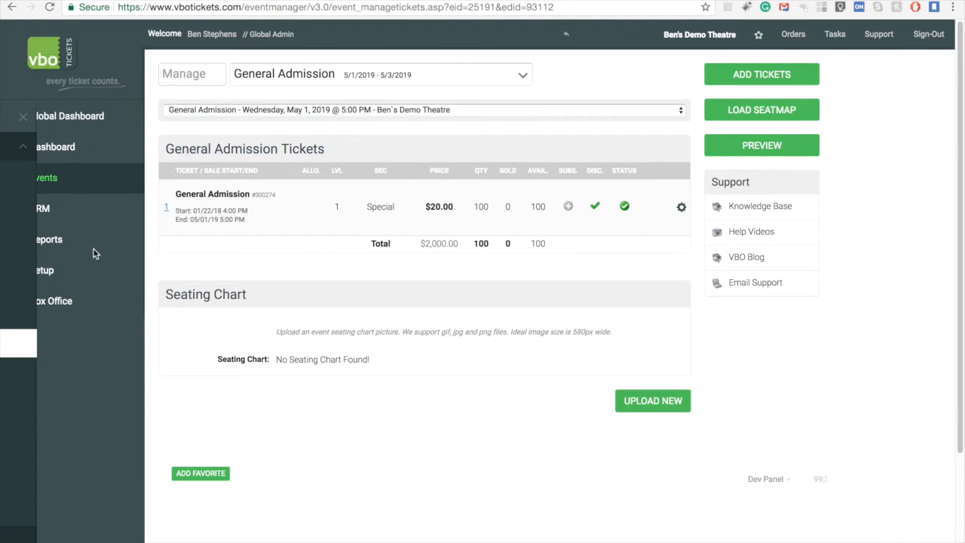
{"action": "left_click", "coordinate": [82, 295]}
{"action": "left_click", "coordinate": [91, 152]}
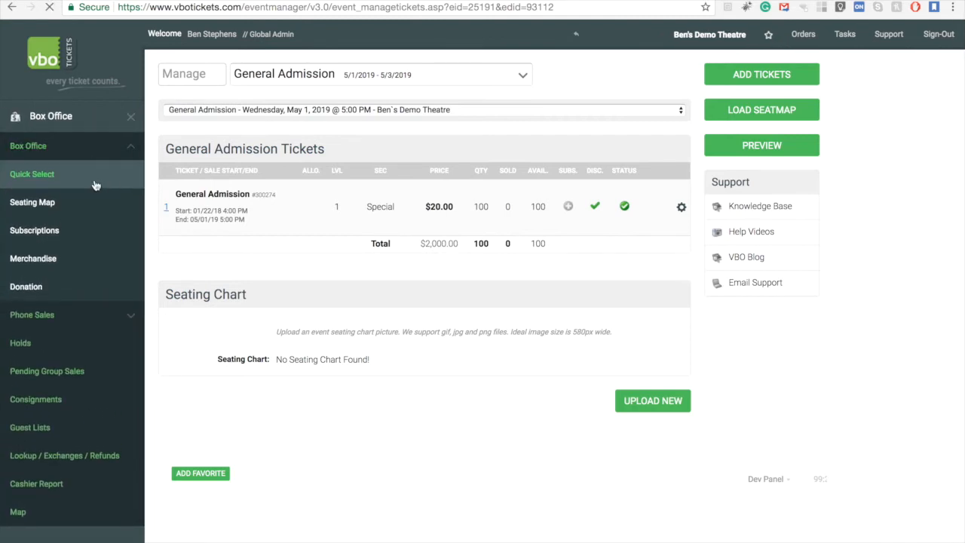
{"action": "left_click", "coordinate": [84, 232]}
{"action": "left_click", "coordinate": [171, 181]}
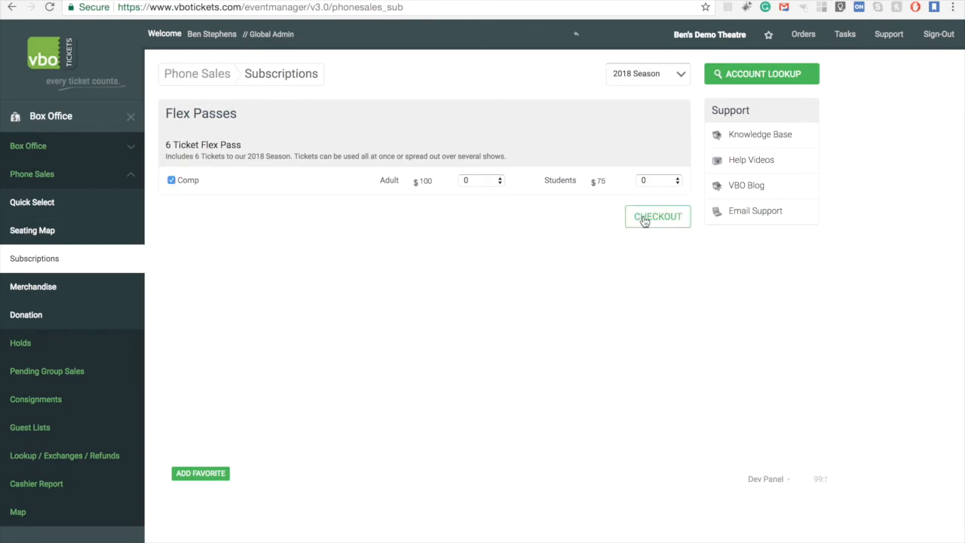
{"action": "left_click", "coordinate": [480, 185]}
{"action": "left_click", "coordinate": [480, 192]}
{"action": "left_click", "coordinate": [660, 222]}
- Look up the customer account for billing and complete the order
{"action": "left_click", "coordinate": [304, 262]}
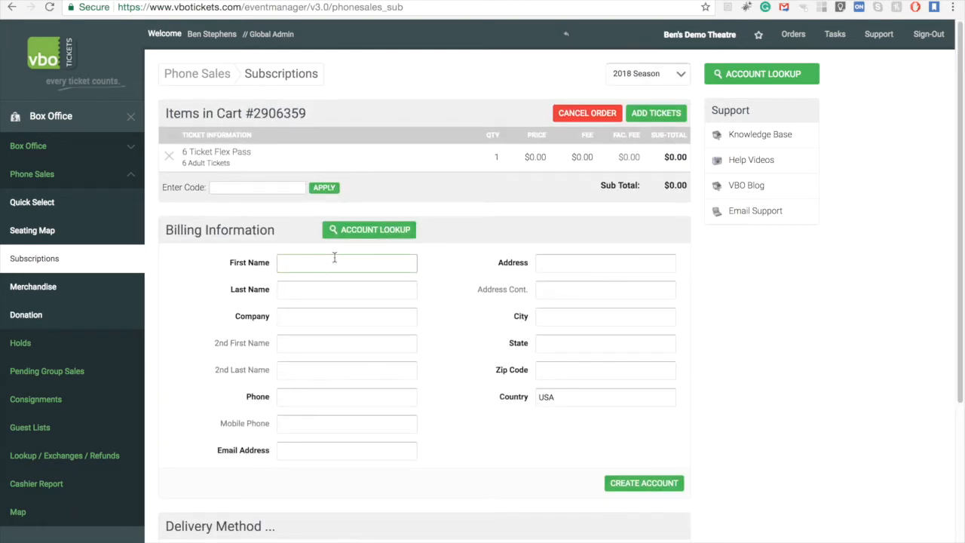
{"action": "left_click", "coordinate": [348, 231]}
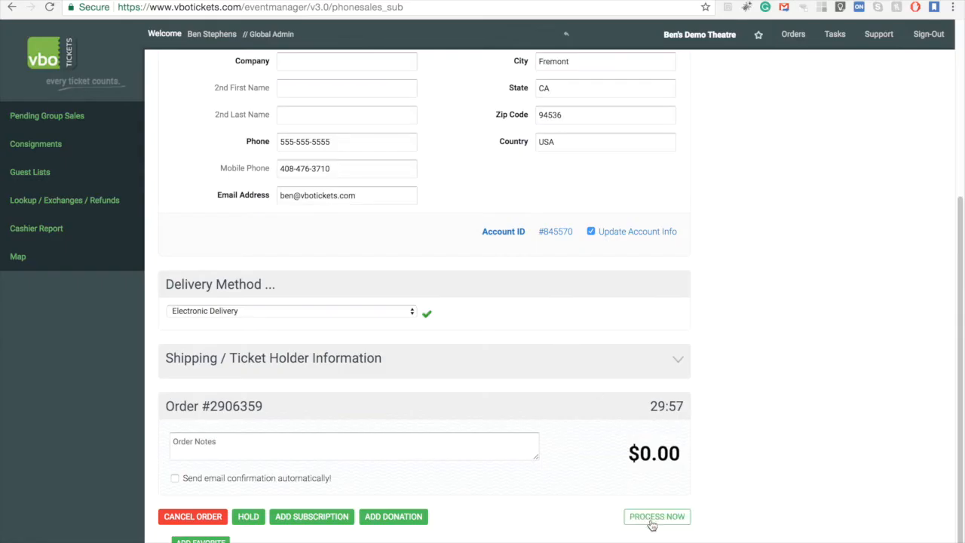
{"action": "left_click", "coordinate": [649, 519]}
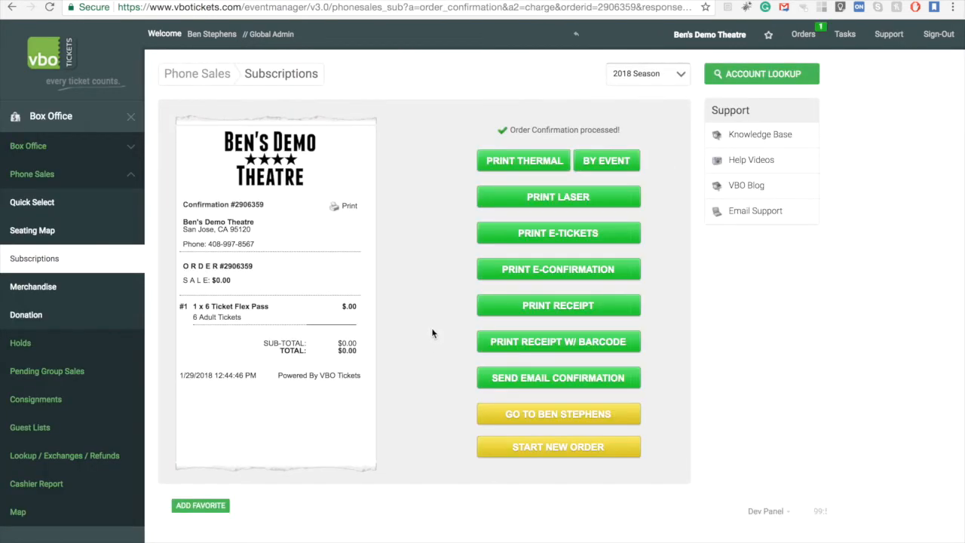
- Open the printable subscription from the order's e-confirmation and copy its subscription code
{"action": "left_click", "coordinate": [499, 277]}
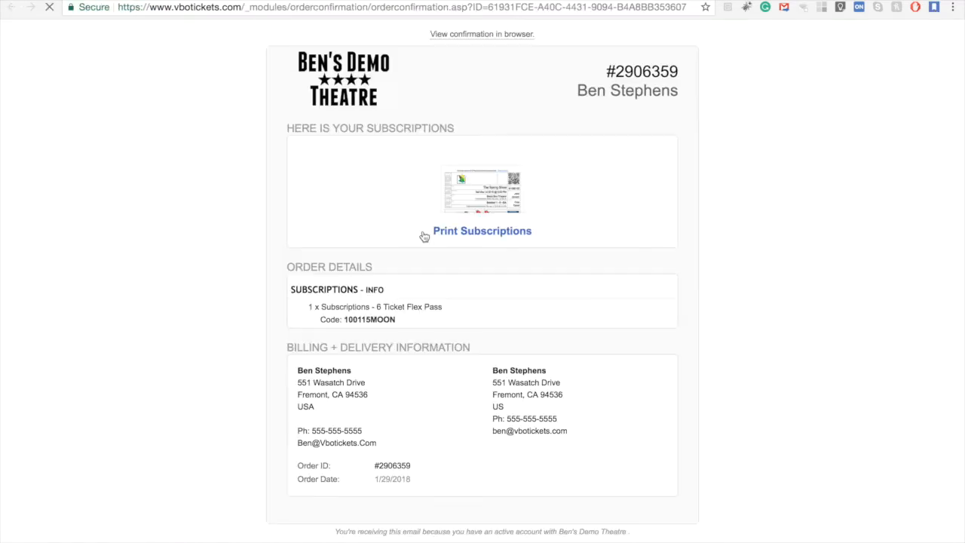
{"action": "left_click", "coordinate": [476, 196]}
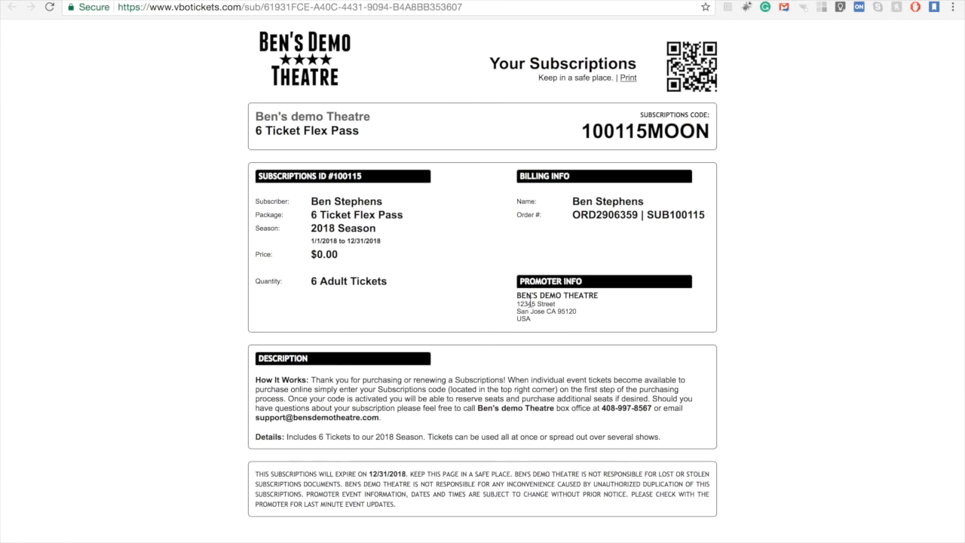
{"action": "left_click_drag", "start_coordinate": [579, 131], "coordinate": [712, 132]}
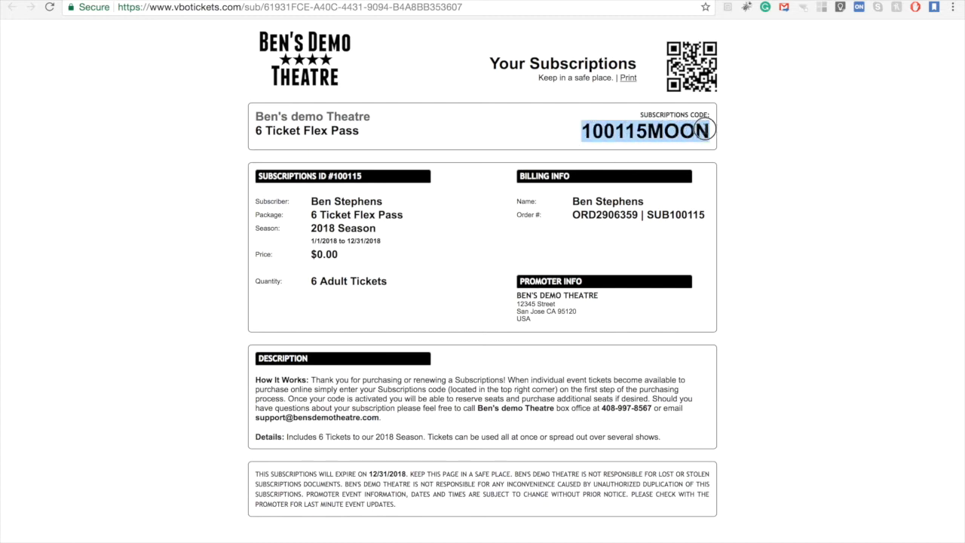
{"action": "right_click", "coordinate": [657, 131]}
{"action": "left_click", "coordinate": [668, 158]}
- Highlight the How It Works description text on the subscription page
{"action": "left_click_drag", "start_coordinate": [255, 382], "coordinate": [393, 417]}
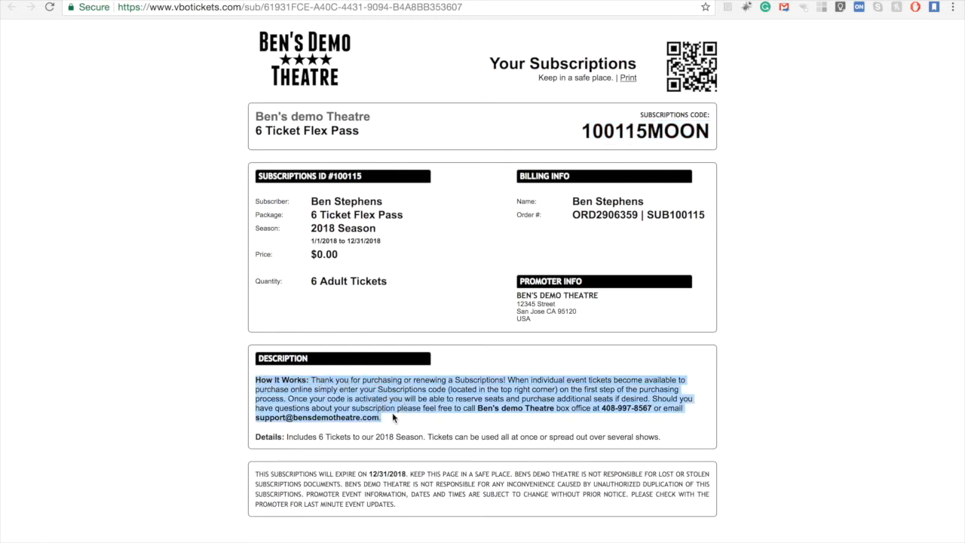
- Open the Subscriptions Settings and toggle the How It Works option to see where its description is configured
{"action": "left_click", "coordinate": [393, 417]}
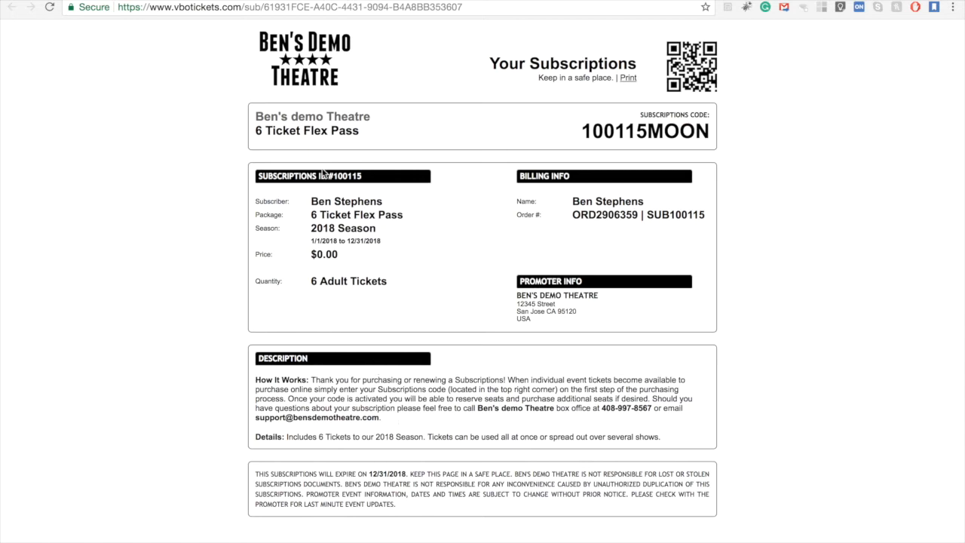
{"action": "left_click", "coordinate": [151, 1]}
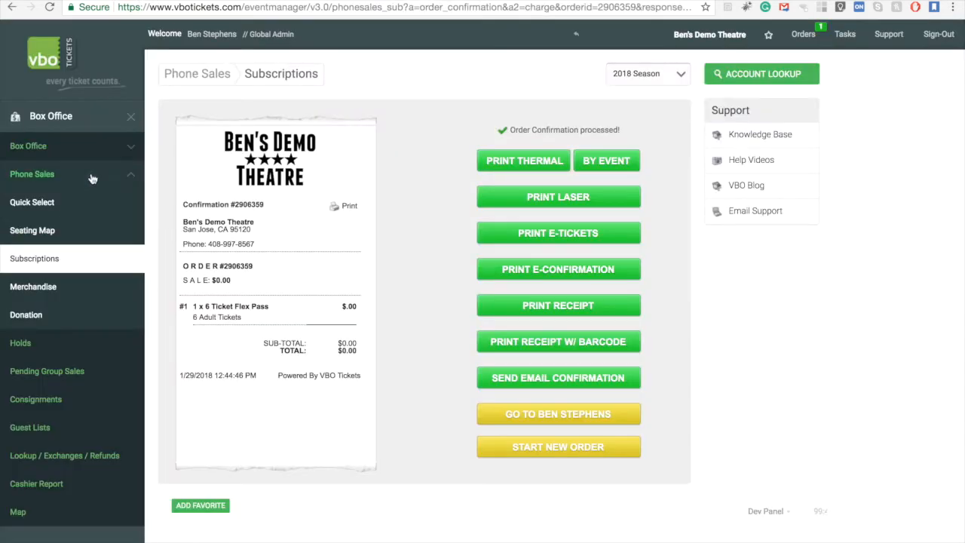
{"action": "left_click", "coordinate": [72, 121]}
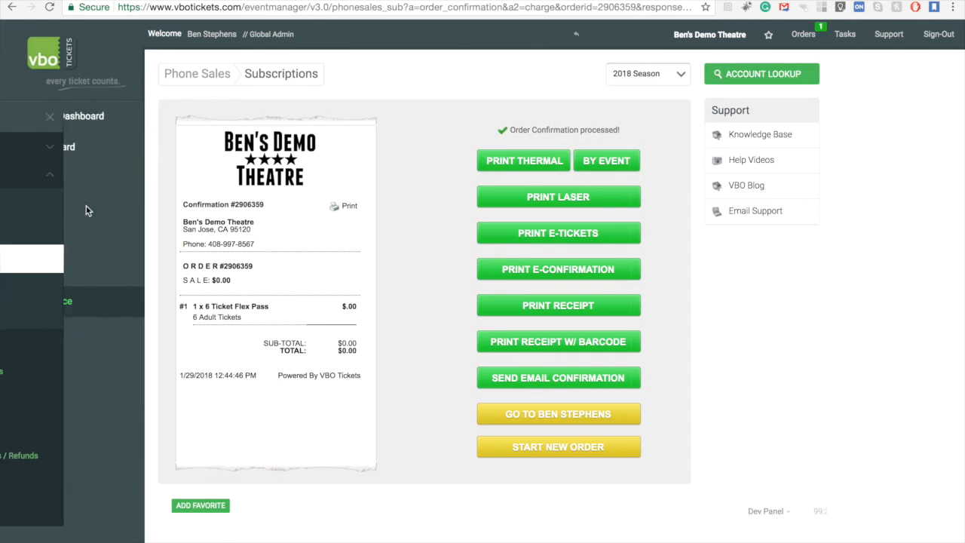
{"action": "left_click", "coordinate": [23, 271]}
{"action": "left_click", "coordinate": [17, 373]}
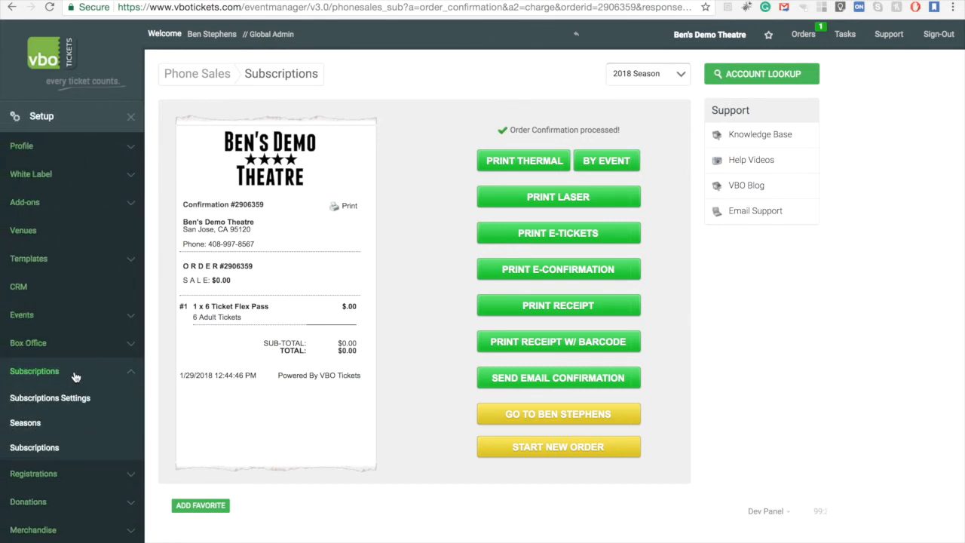
{"action": "left_click", "coordinate": [91, 401]}
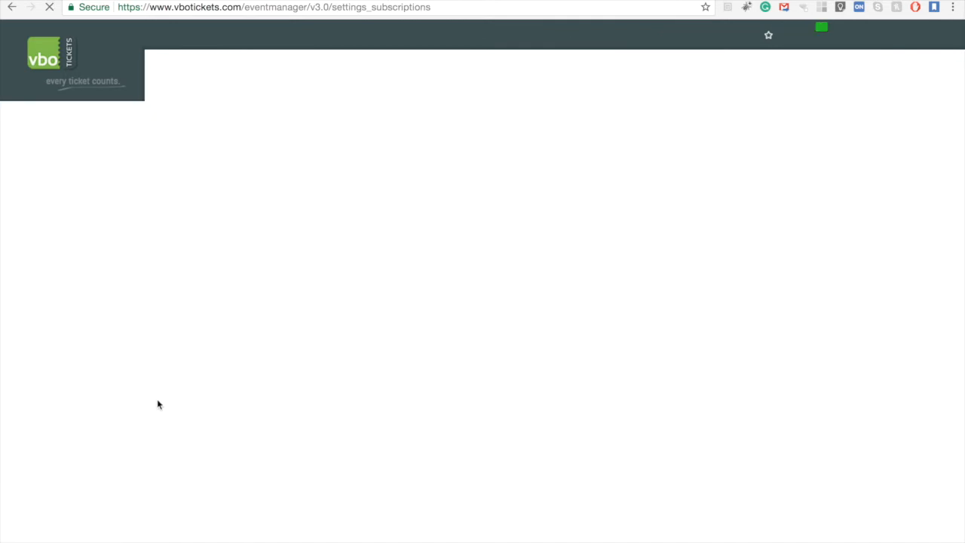
{"action": "scroll", "coordinate": [377, 341], "scroll_direction": "down", "scroll_amount": 3}
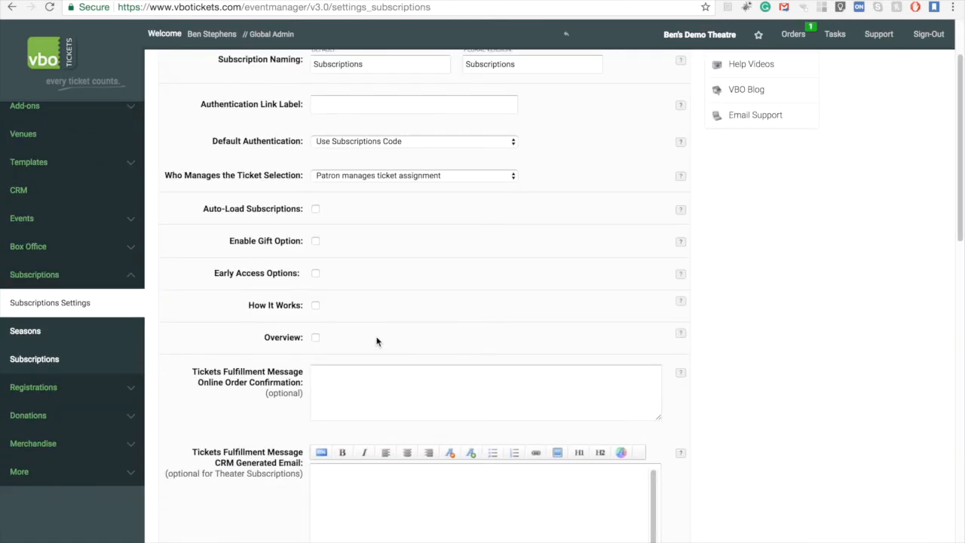
{"action": "left_click", "coordinate": [315, 306]}
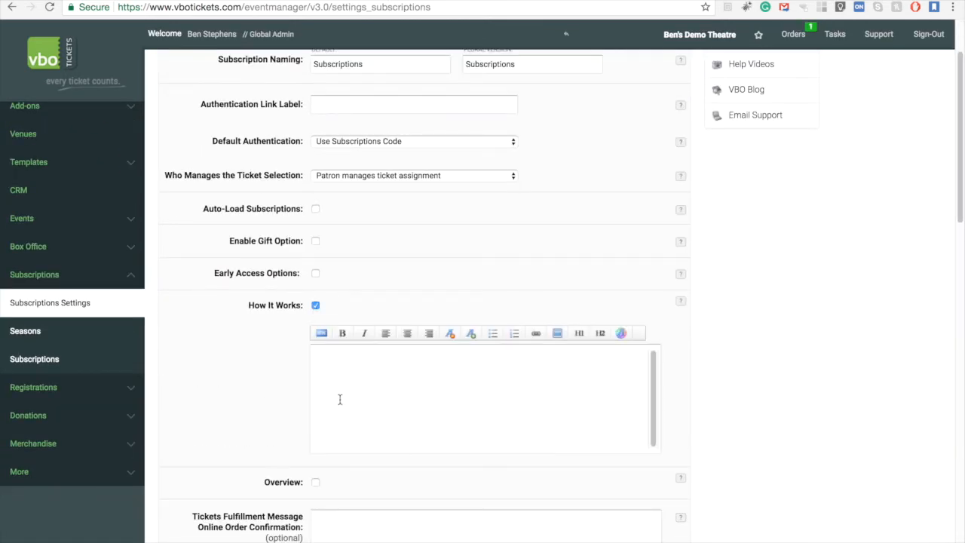
{"action": "left_click", "coordinate": [315, 306]}
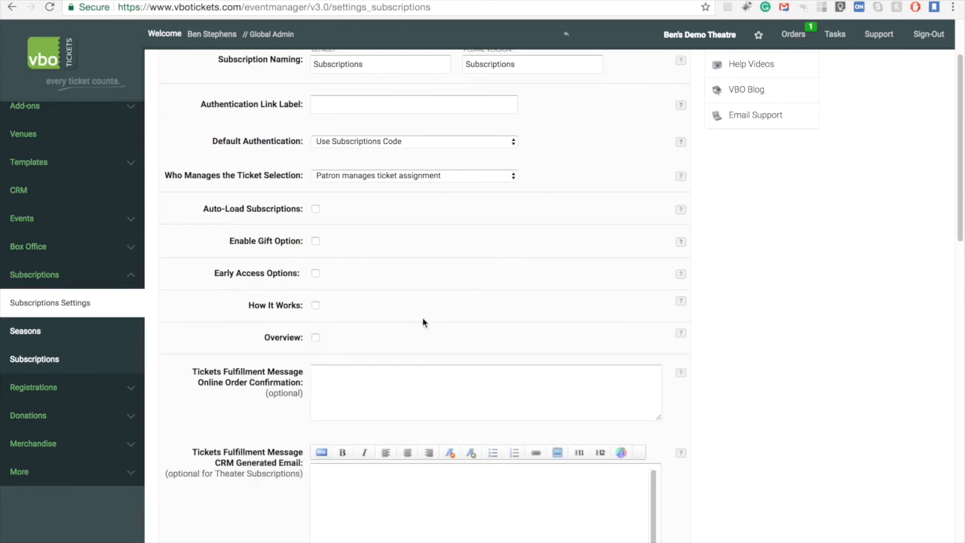
{"action": "scroll", "coordinate": [422, 316], "scroll_direction": "up", "scroll_amount": 3}
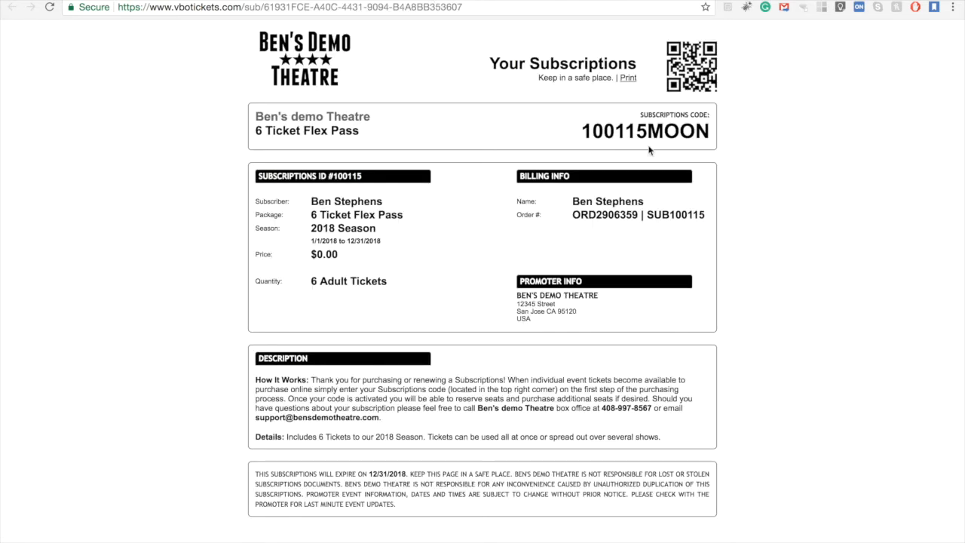
{"action": "left_click_drag", "start_coordinate": [583, 131], "coordinate": [704, 134]}
{"action": "right_click", "coordinate": [683, 131]}
{"action": "left_click", "coordinate": [690, 160]}
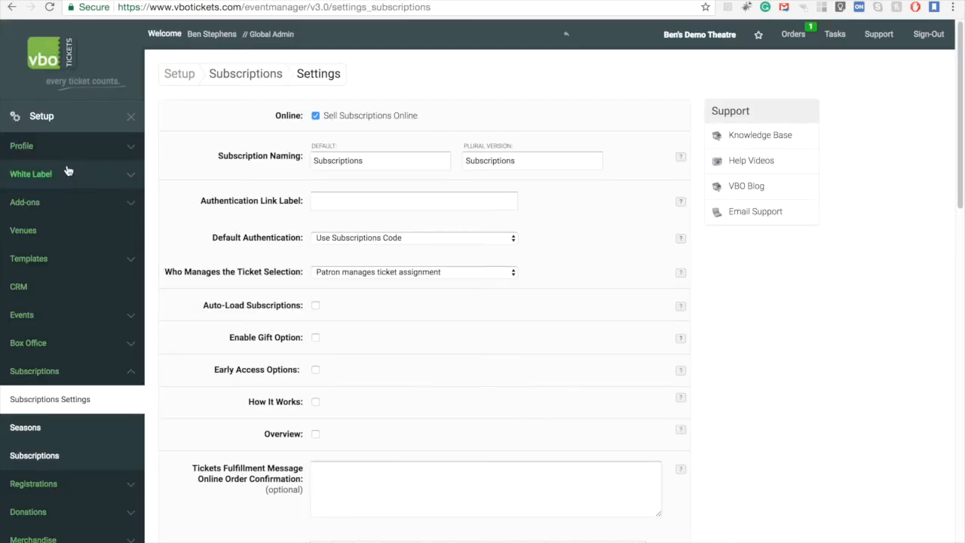
- Switch to the public General Admission event page and compare the ticket types offered on Thursday, May 2 and Wednesday, May 1
{"action": "left_click", "coordinate": [49, 120]}
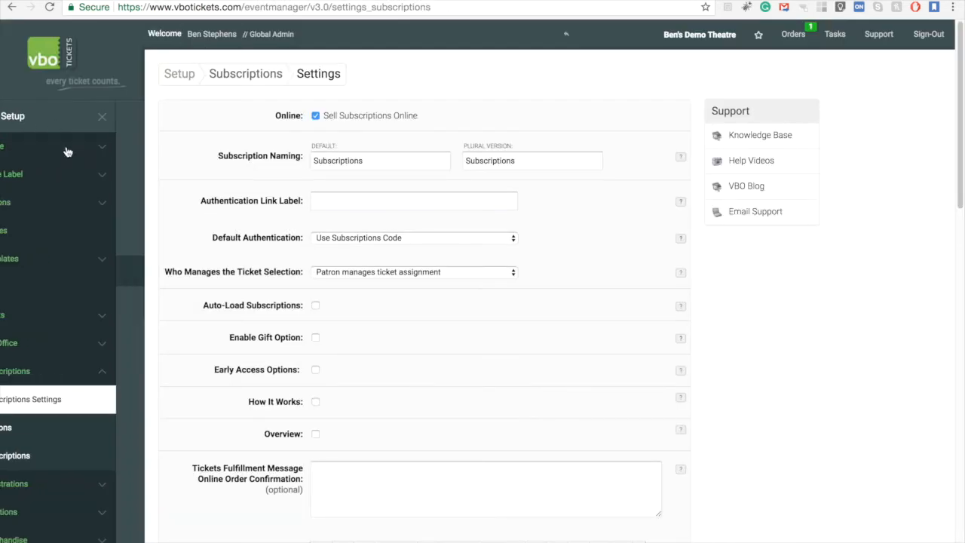
{"action": "left_click", "coordinate": [81, 185]}
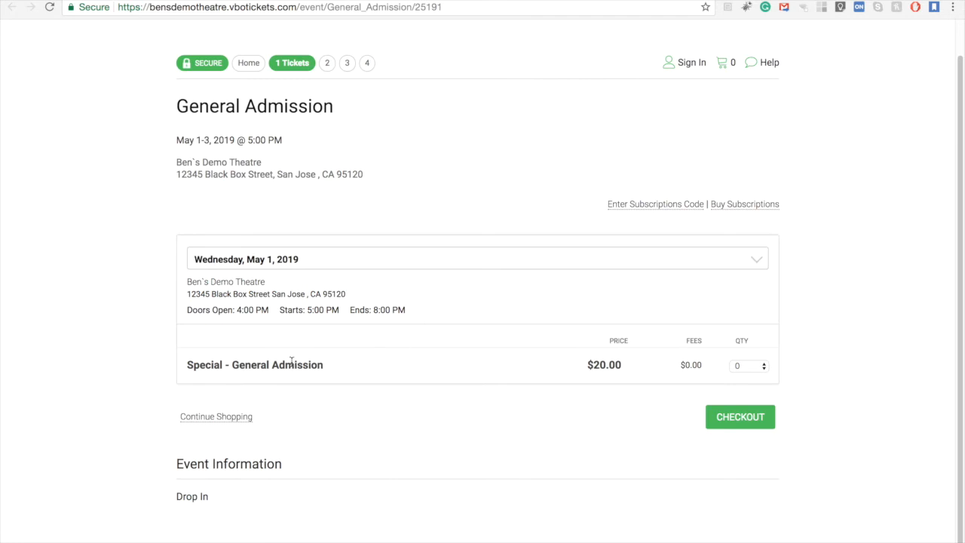
{"action": "left_click_drag", "start_coordinate": [221, 366], "coordinate": [189, 368]}
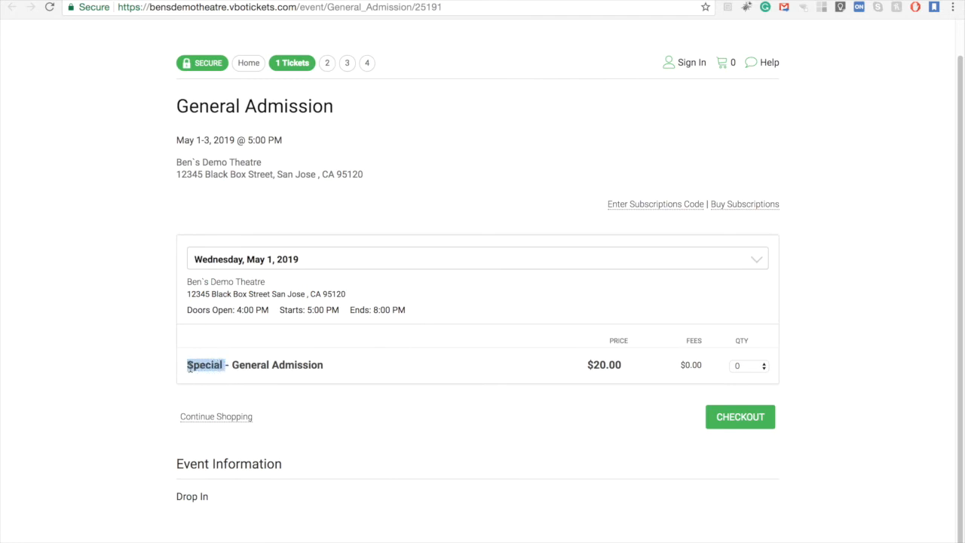
{"action": "left_click", "coordinate": [253, 390]}
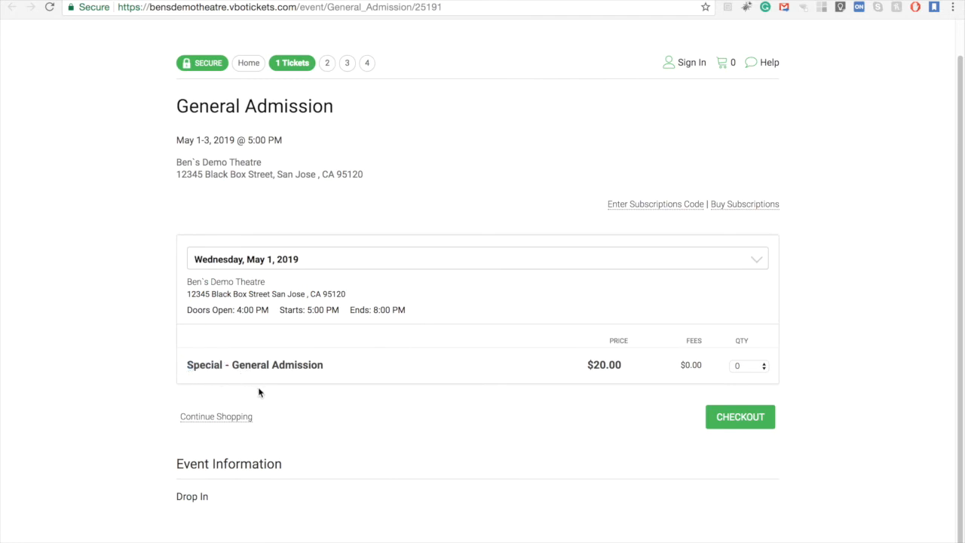
{"action": "left_click", "coordinate": [293, 261]}
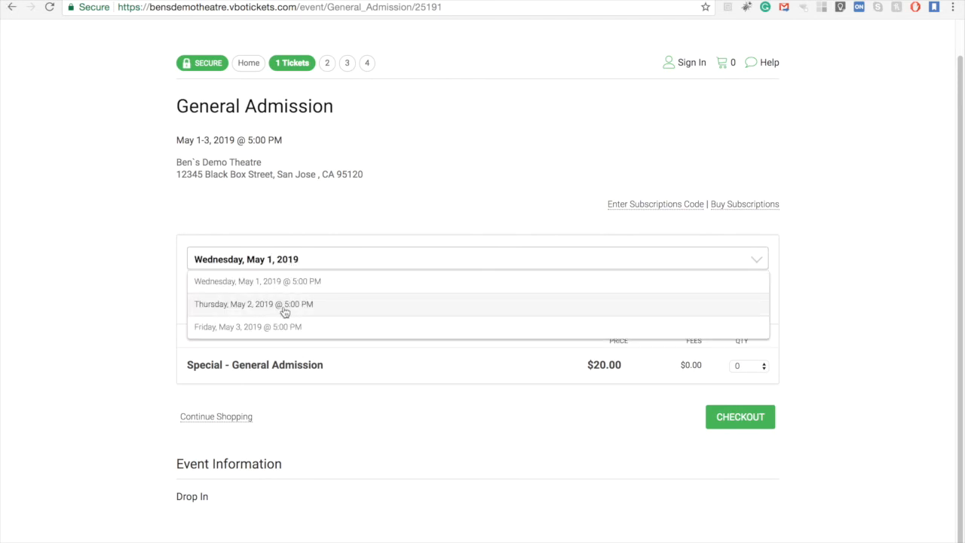
{"action": "left_click", "coordinate": [284, 304]}
{"action": "left_click", "coordinate": [272, 254]}
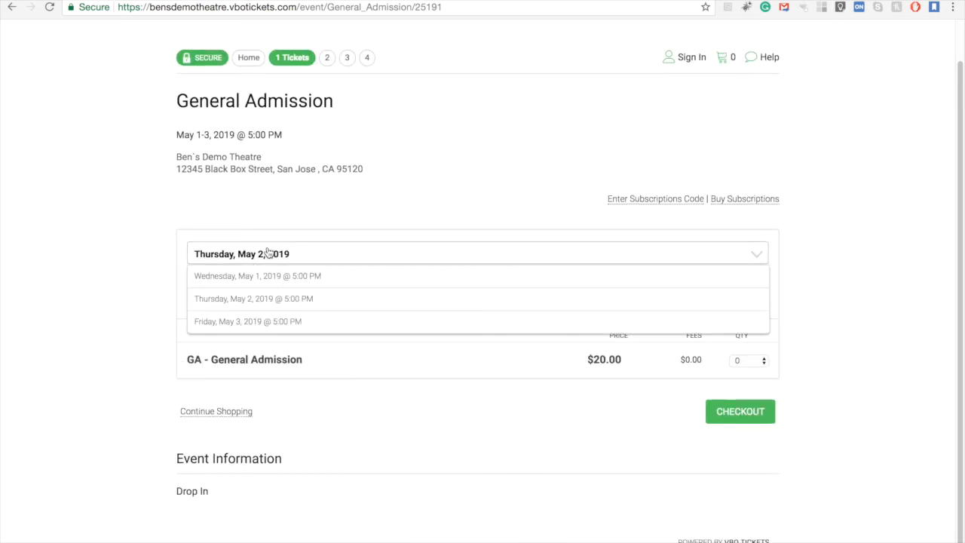
{"action": "left_click", "coordinate": [269, 277]}
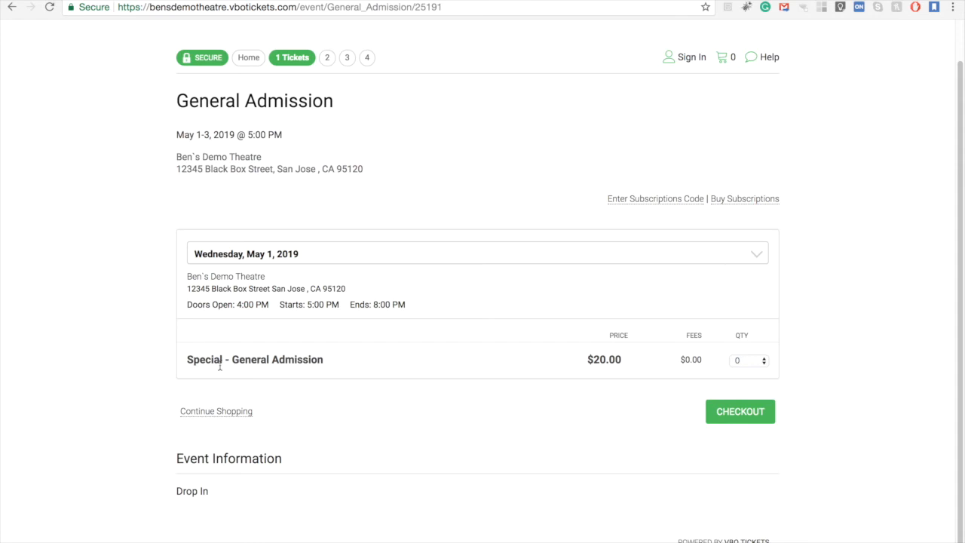
- Add 2 Special - General Admission tickets for Wednesday, May 1 to the cart and proceed to checkout
{"action": "left_click", "coordinate": [757, 361]}
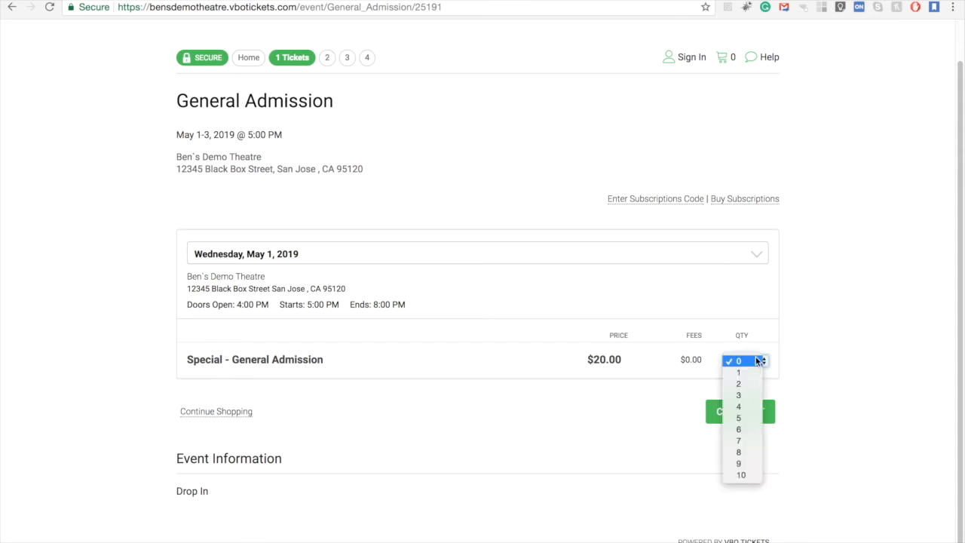
{"action": "left_click", "coordinate": [756, 384]}
{"action": "left_click", "coordinate": [743, 411]}
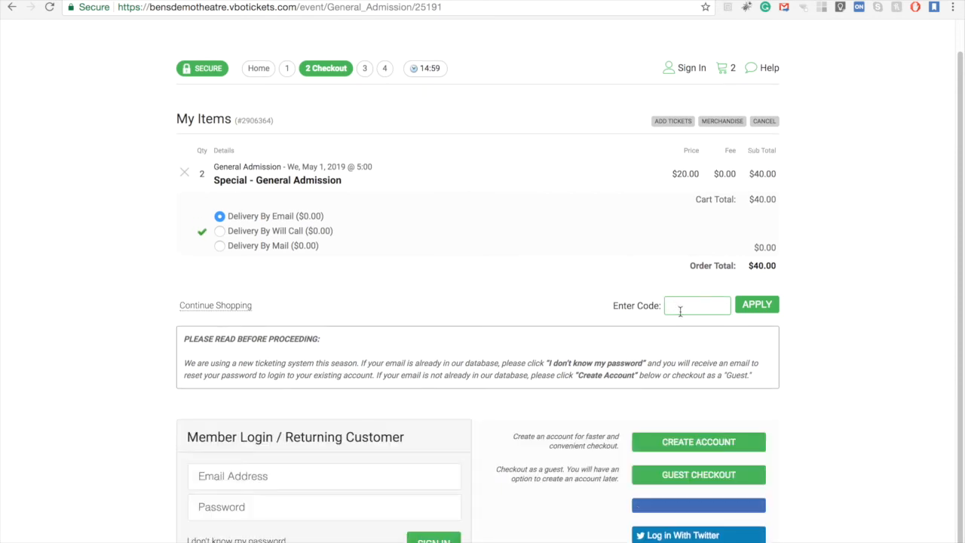
- Paste the subscription code into the checkout code field and apply it
{"action": "left_click", "coordinate": [689, 300]}
{"action": "key", "text": "ctrl+v"}
{"action": "key", "text": "Return"}
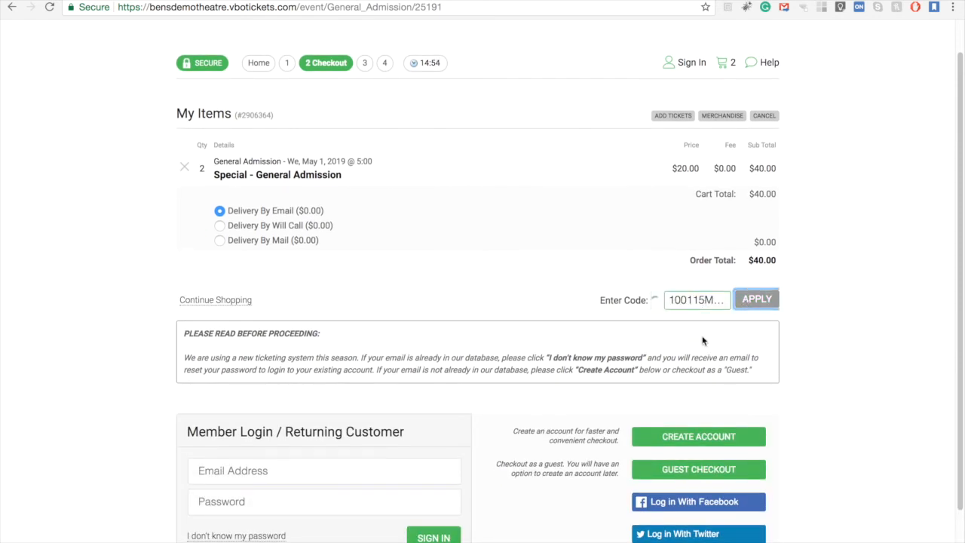
- Select both General Admission tickets under the flex pass and apply them to it
{"action": "scroll", "coordinate": [585, 357], "scroll_direction": "down", "scroll_amount": 4}
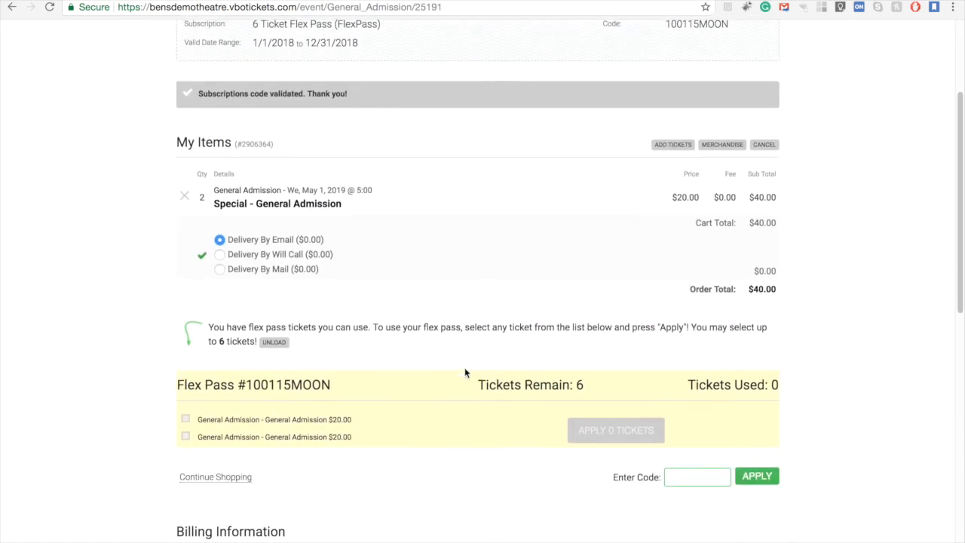
{"action": "left_click", "coordinate": [185, 315]}
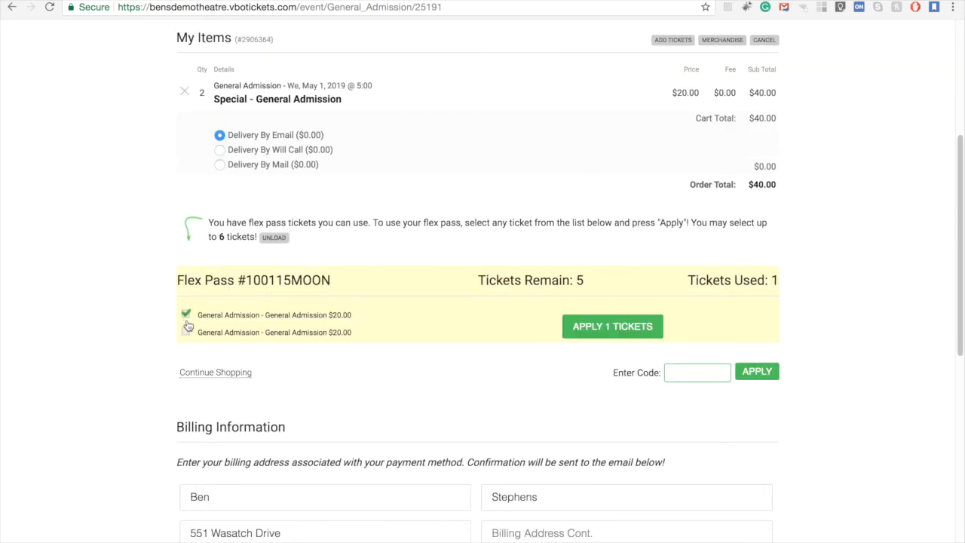
{"action": "left_click", "coordinate": [186, 332]}
{"action": "left_click", "coordinate": [598, 325]}
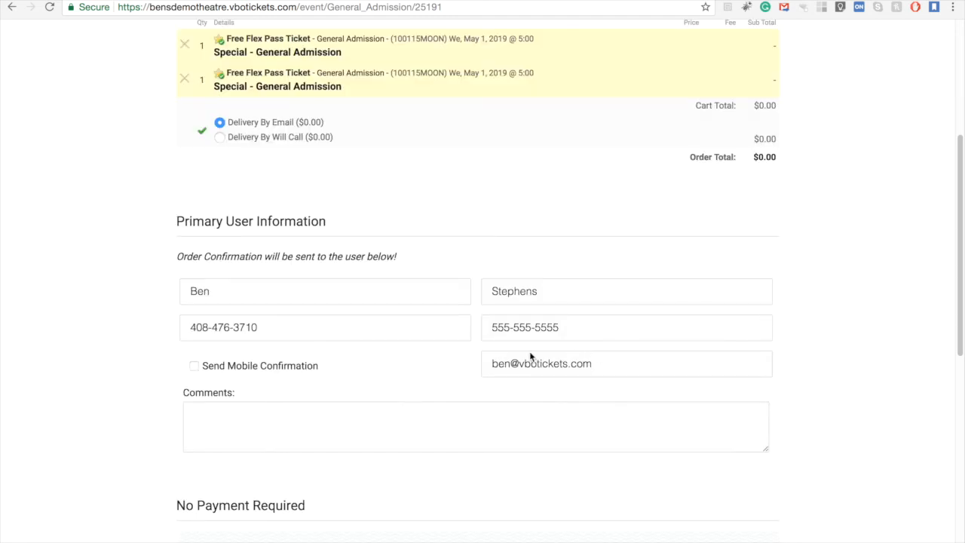
- Accept the terms and conditions, opt out of the email list, and commit to buy the order
{"action": "scroll", "coordinate": [530, 357], "scroll_direction": "up", "scroll_amount": 3}
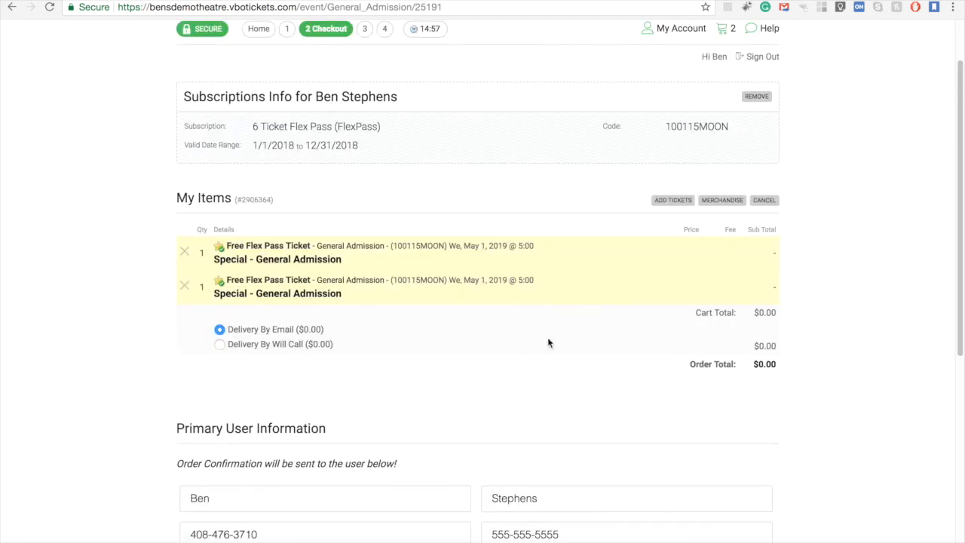
{"action": "scroll", "coordinate": [548, 347], "scroll_direction": "down", "scroll_amount": 5}
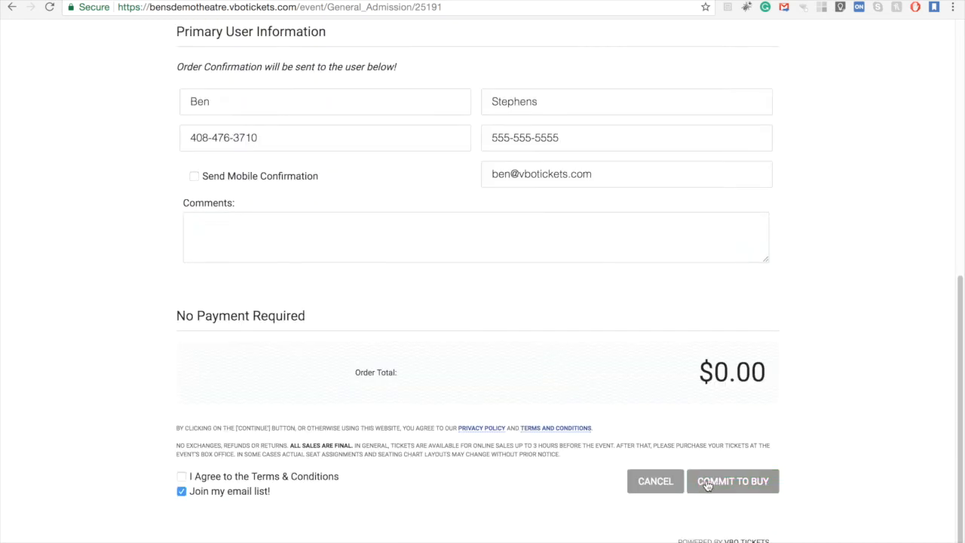
{"action": "left_click", "coordinate": [181, 477]}
{"action": "left_click", "coordinate": [182, 491]}
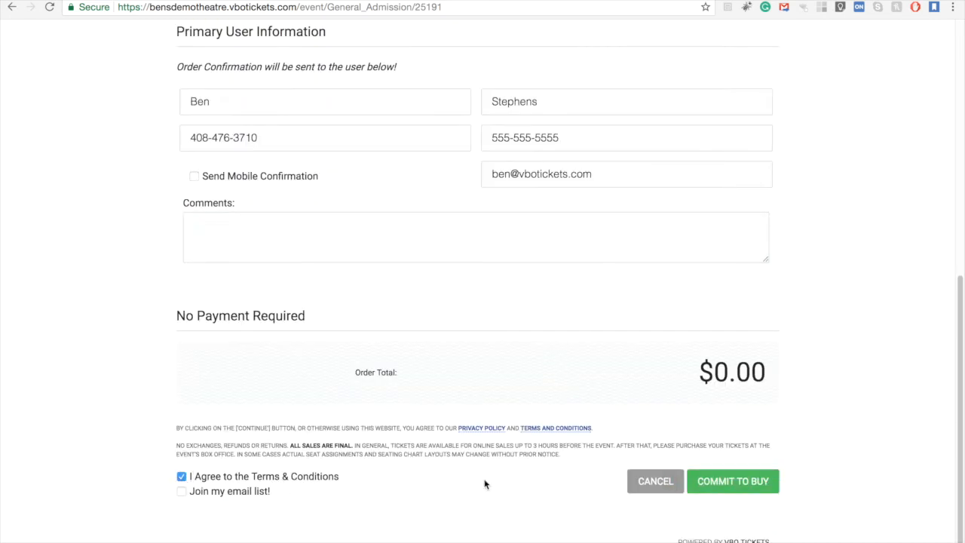
{"action": "left_click", "coordinate": [728, 483]}
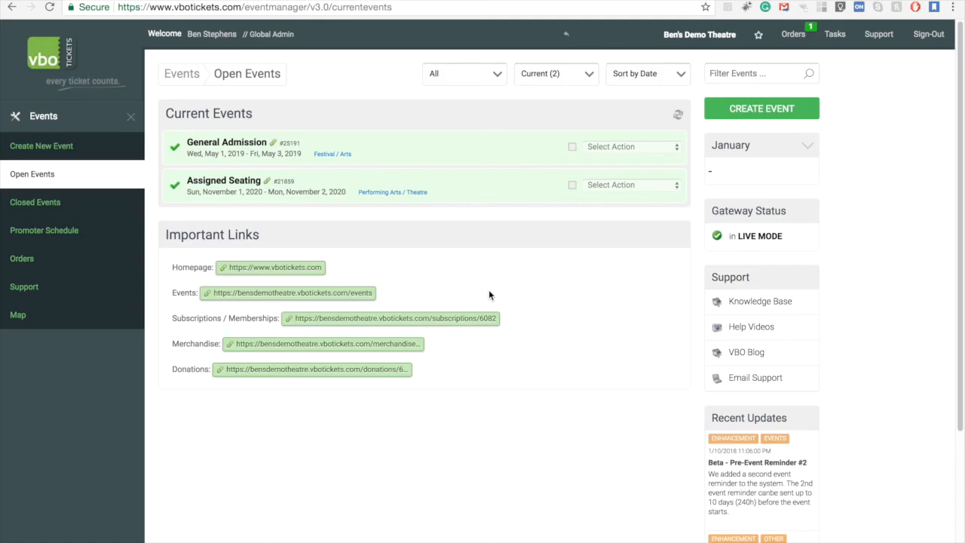